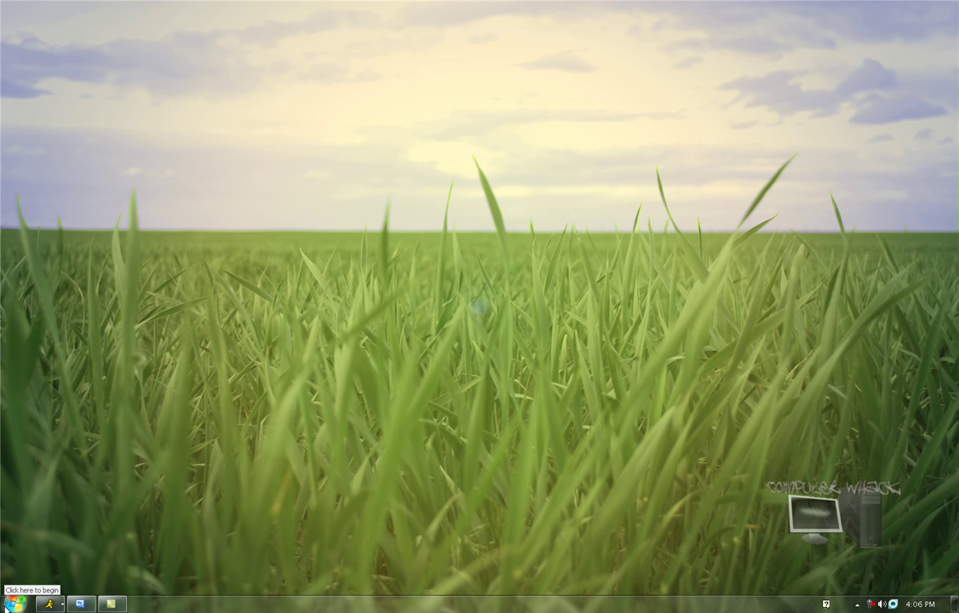
Launch IcoFX from the installed programs and dismiss its startup tip.
click(14, 604)
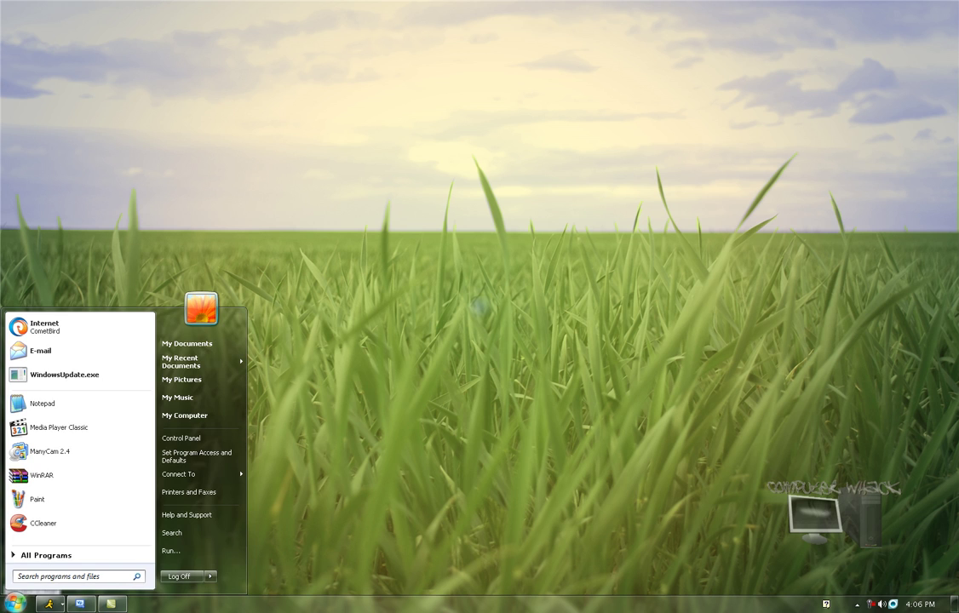
click(17, 604)
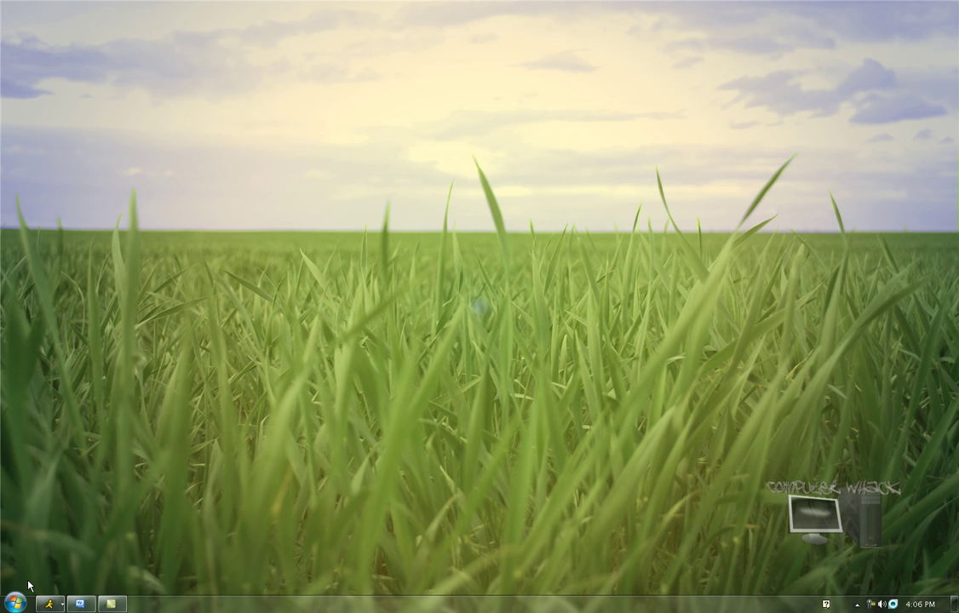
click(14, 604)
click(43, 555)
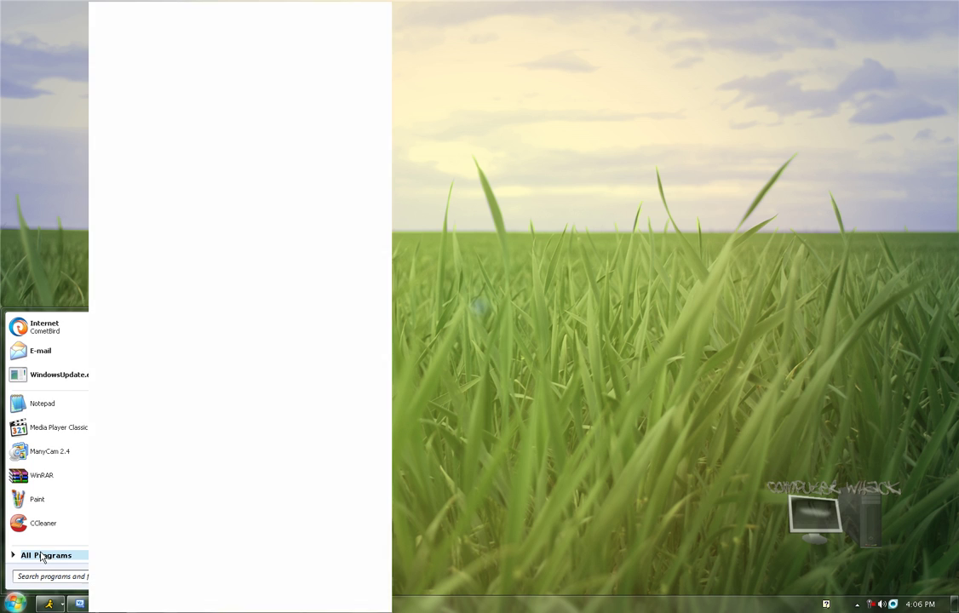
mouse_move(235, 226)
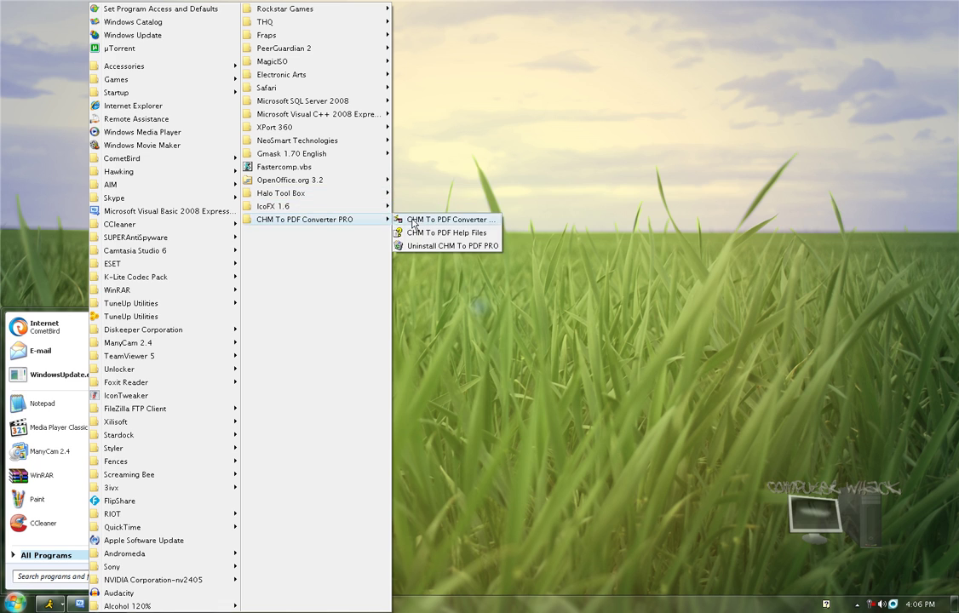
mouse_move(372, 208)
click(412, 220)
drag(405, 251, 406, 265)
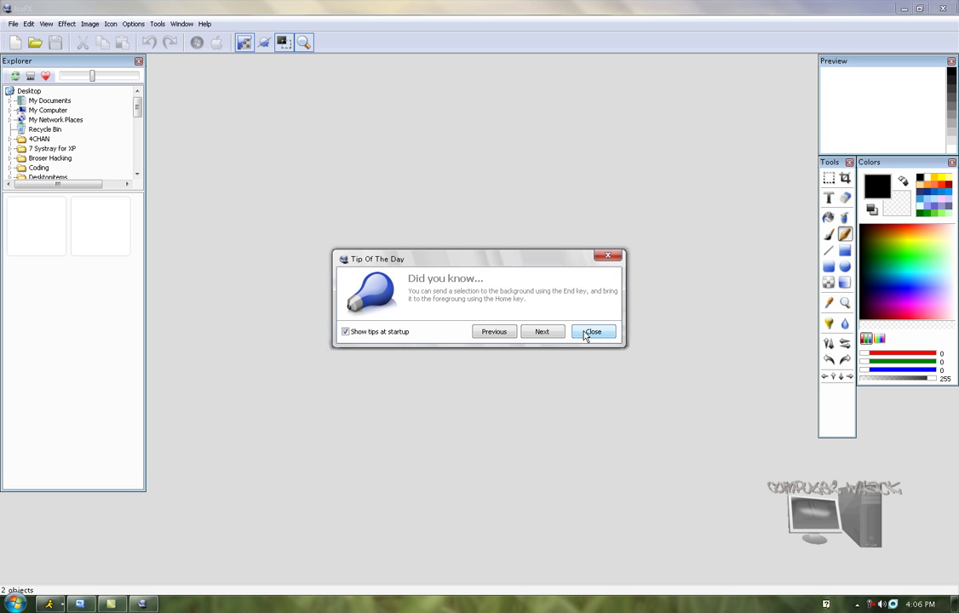
click(588, 333)
Start opening a file and browse to the system32 folder inside WINDOWS on Local Disk (C:).
click(13, 23)
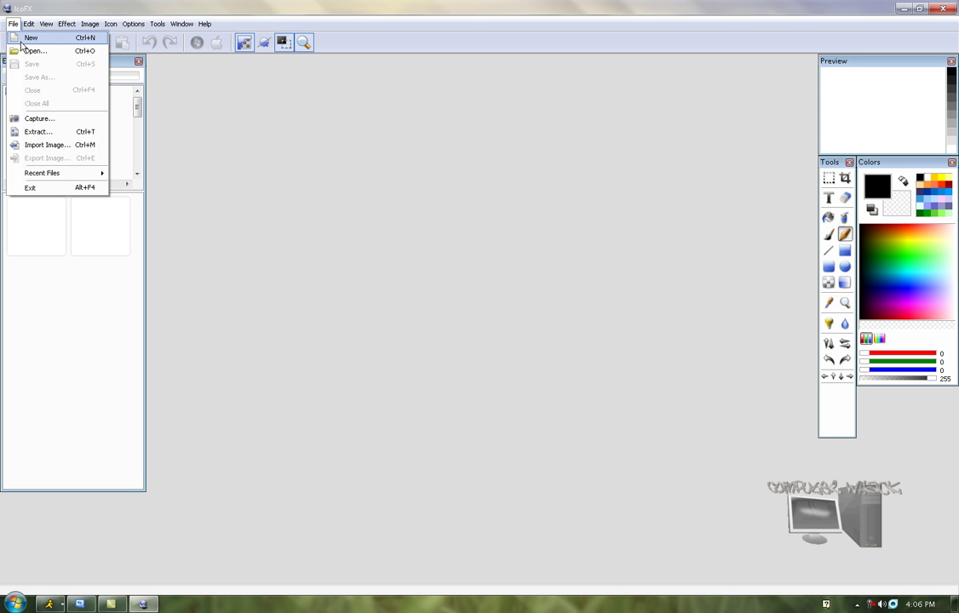
click(30, 52)
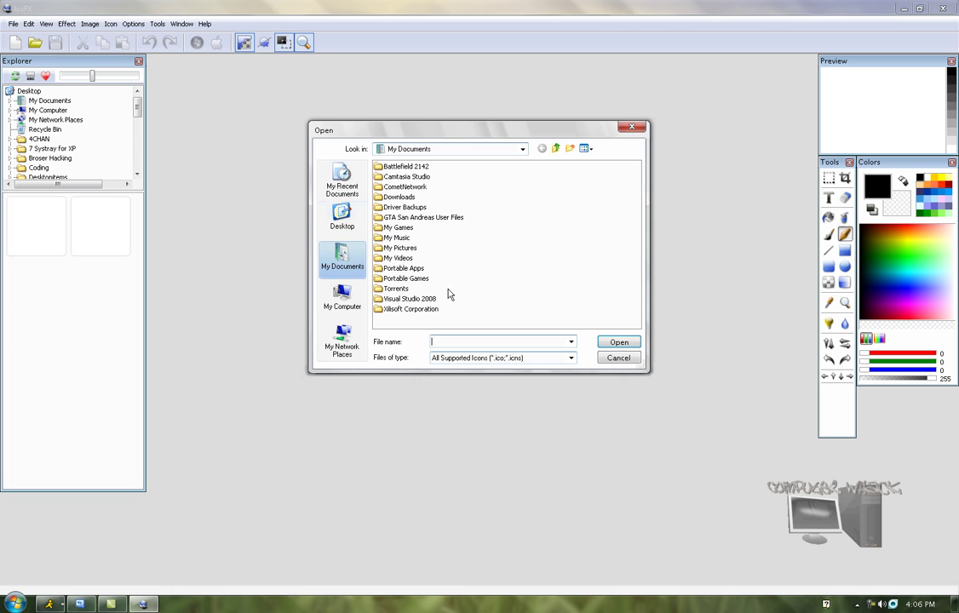
click(342, 299)
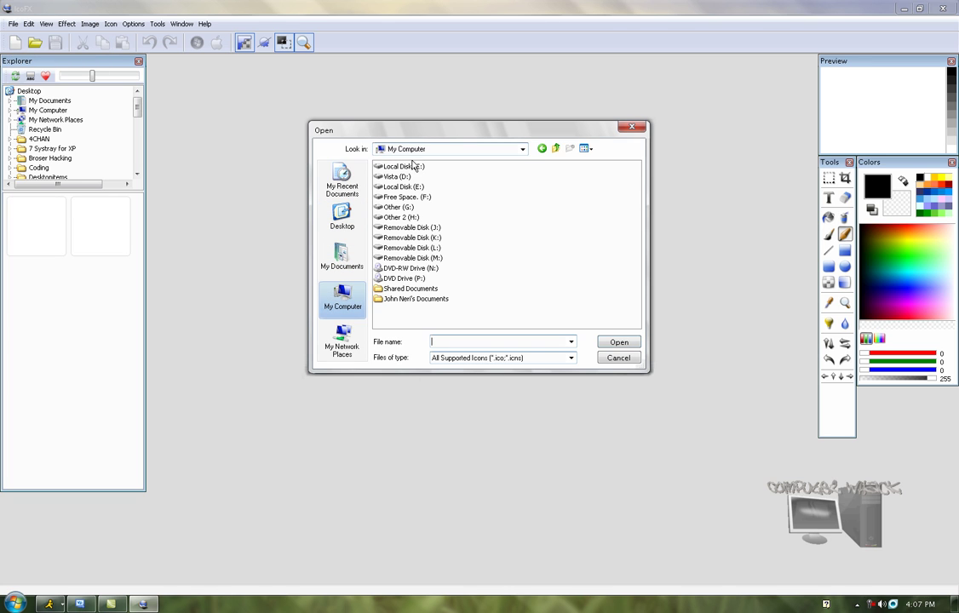
double_click(395, 168)
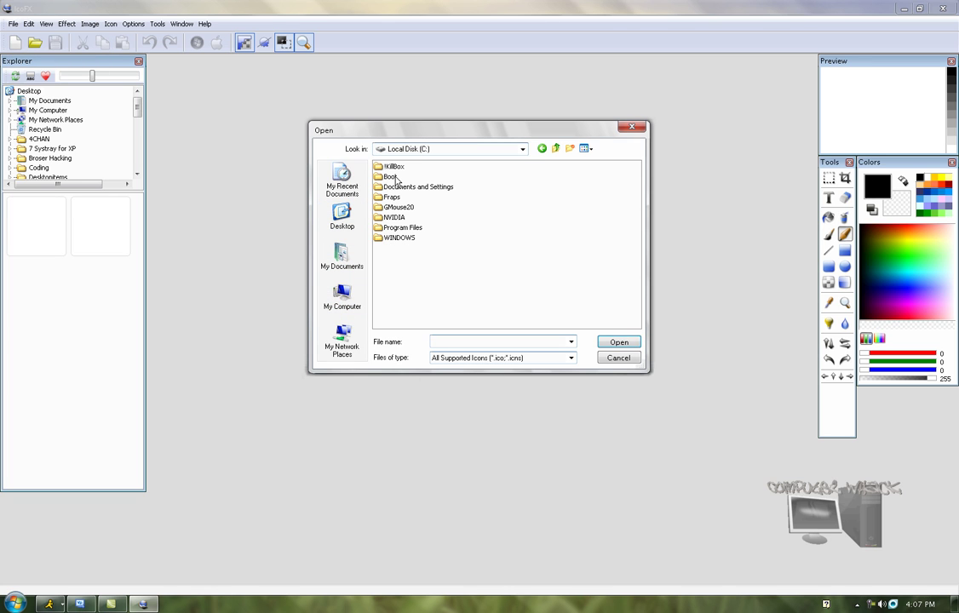
double_click(394, 237)
drag(396, 323, 607, 321)
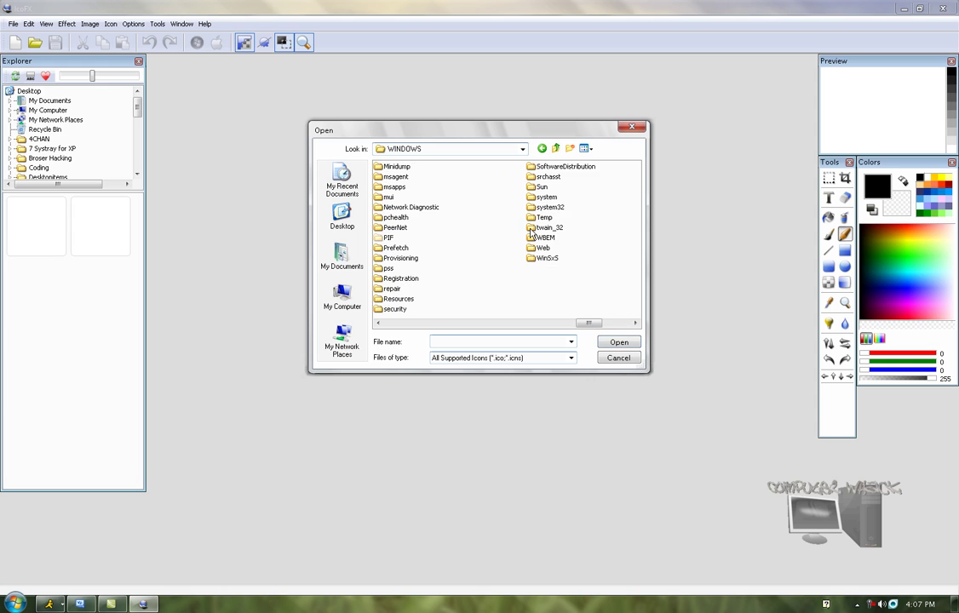
double_click(545, 207)
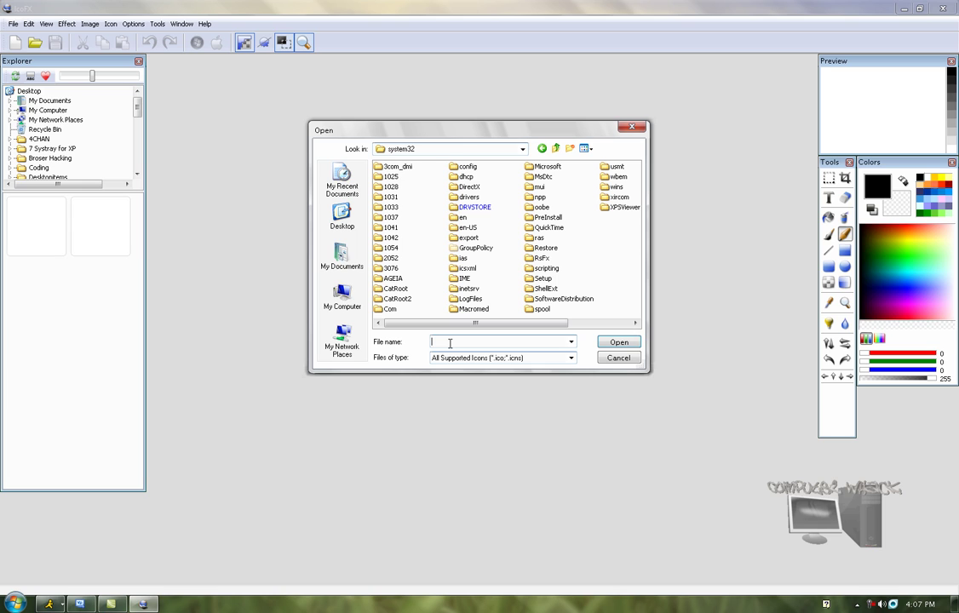
Open shell32.dll from the system32 folder to extract icons from it.
text(shell)
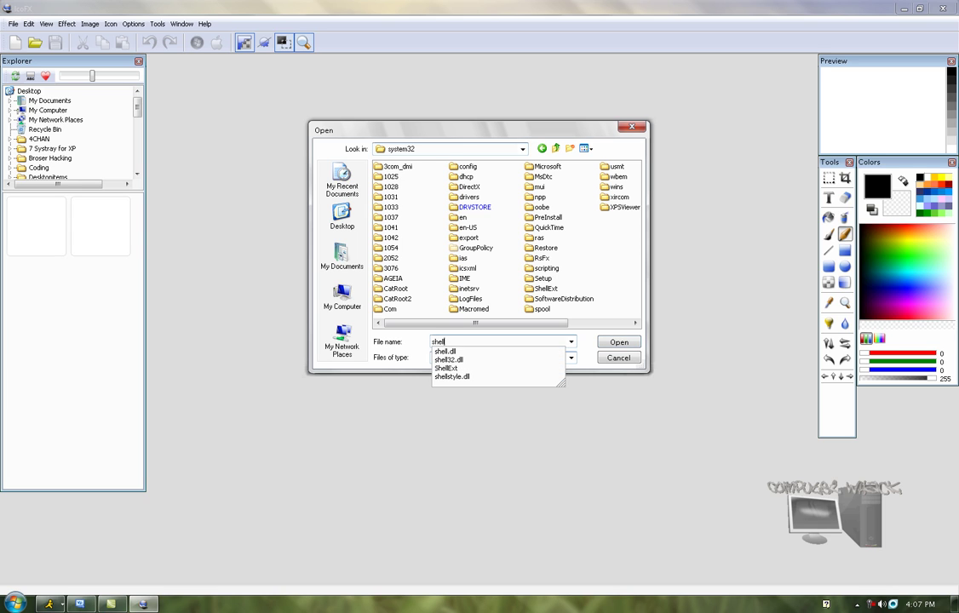
text(.dl)
click(450, 351)
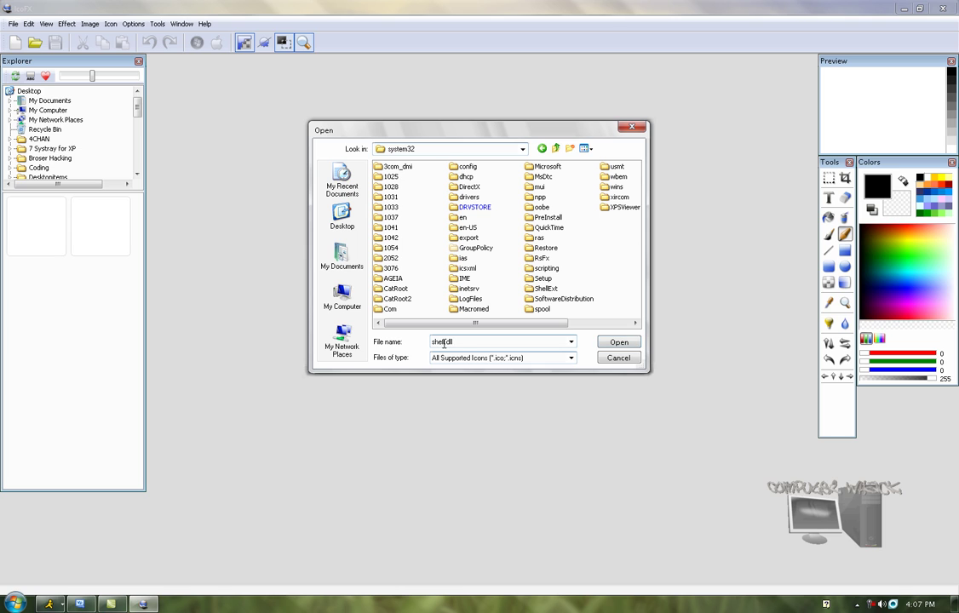
key(Return)
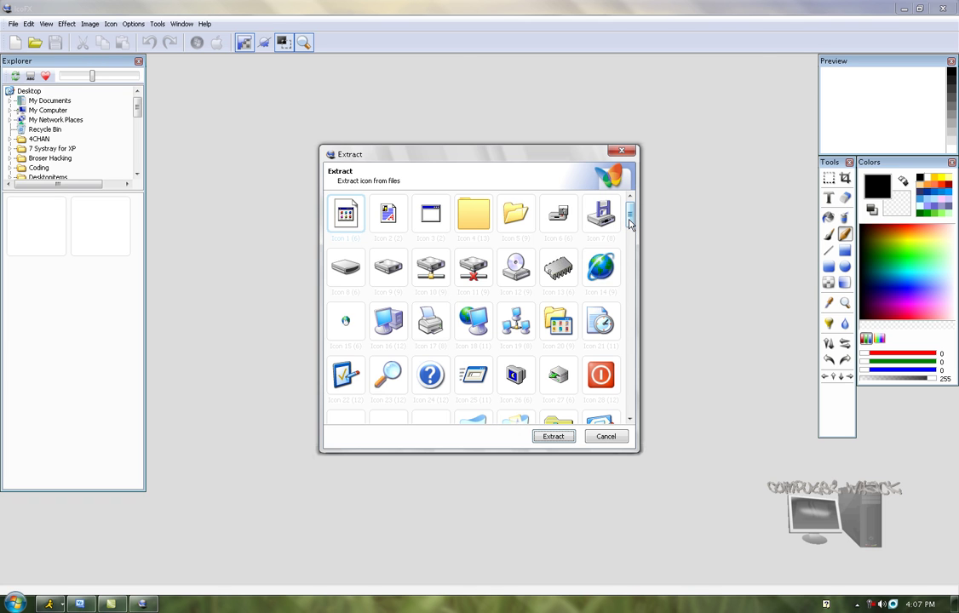
Look over the extractable icons and view My Computer to compare its current drive and folder icons.
mouse_move(630, 219)
mouse_down()
mouse_move(629, 417)
mouse_move(615, 217)
mouse_up()
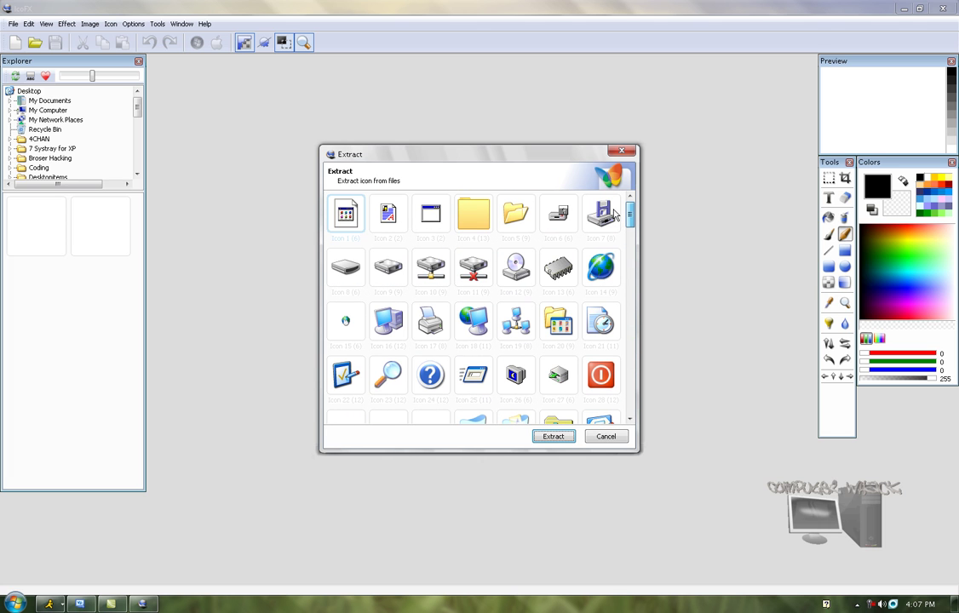
click(14, 604)
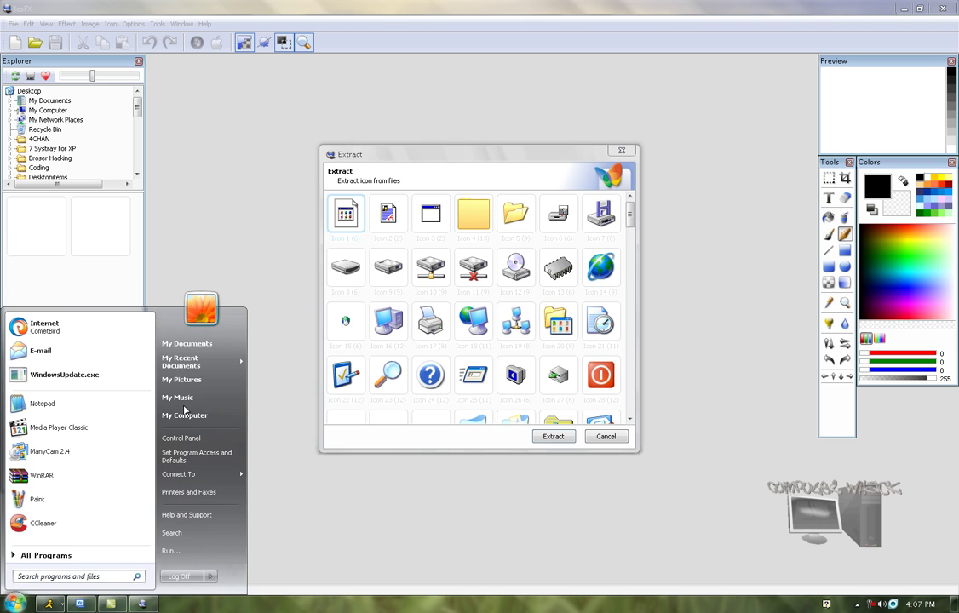
click(213, 349)
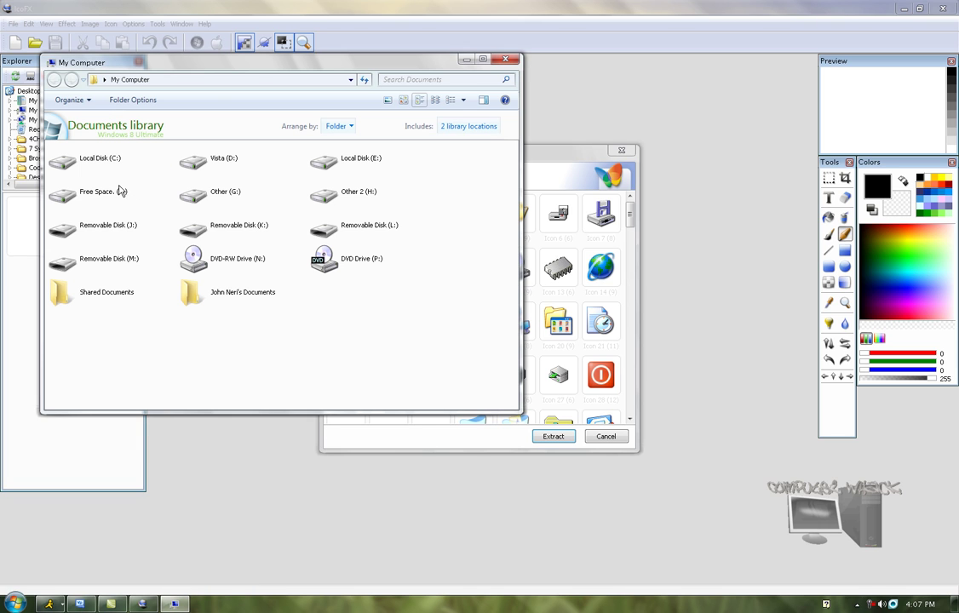
click(505, 58)
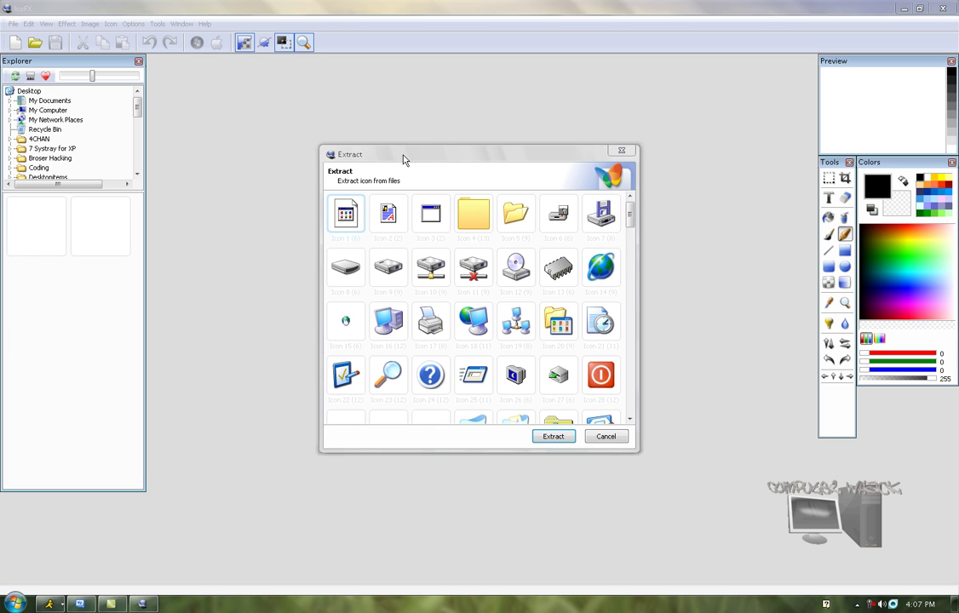
Extract the flat yellow folder icon (Icon 4) and select its 48x48 True Color+Alpha image.
drag(405, 160, 561, 88)
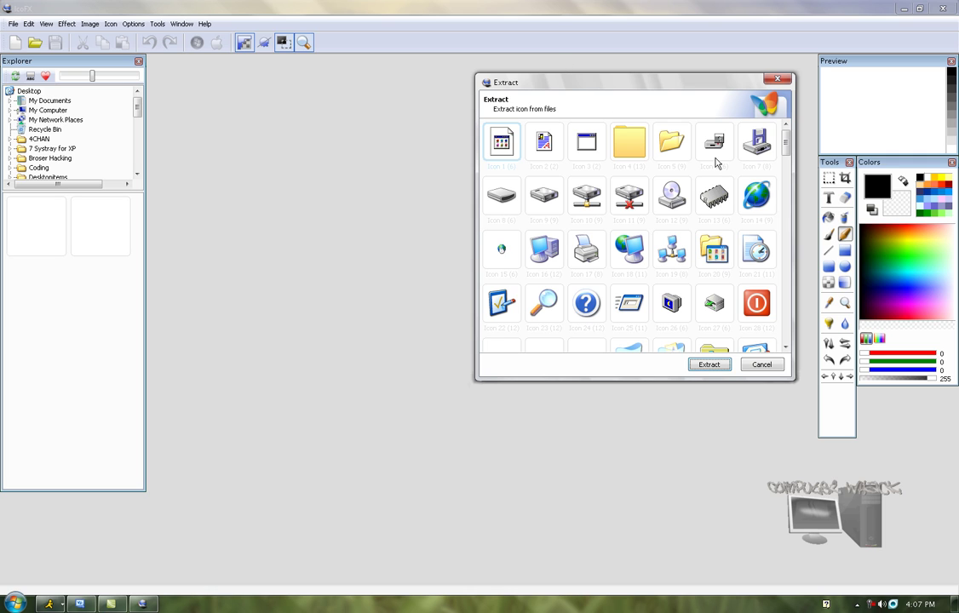
double_click(631, 152)
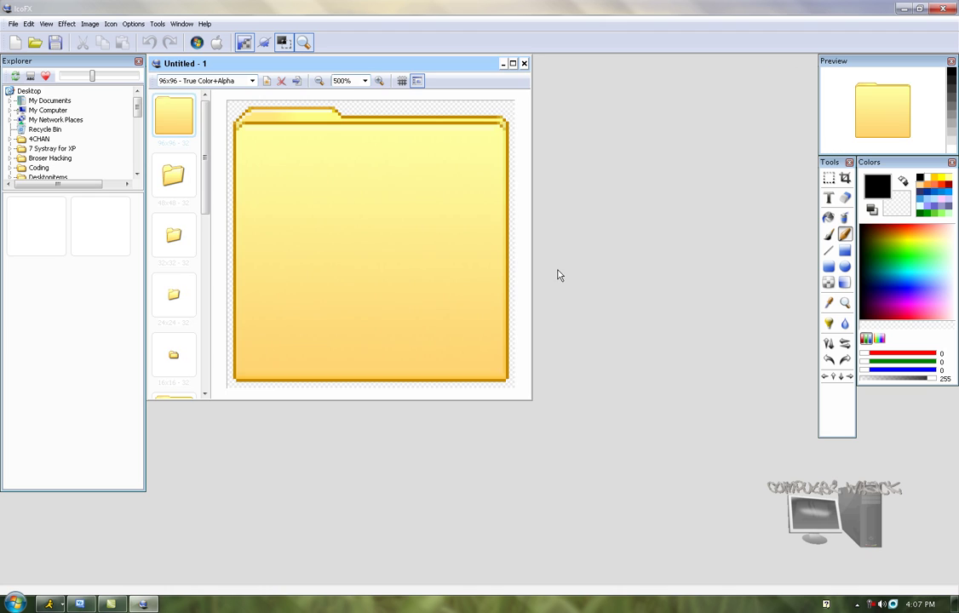
click(182, 186)
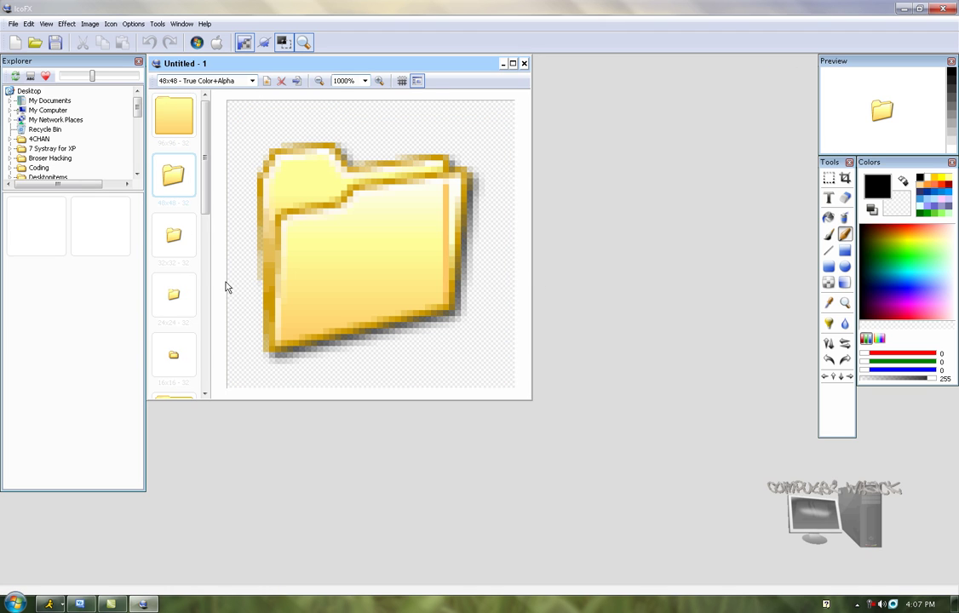
Set the foreground colour to dark brown (34, 10, 0) and brush two square eyes on the 48x48 folder's front.
click(867, 228)
drag(830, 162, 736, 129)
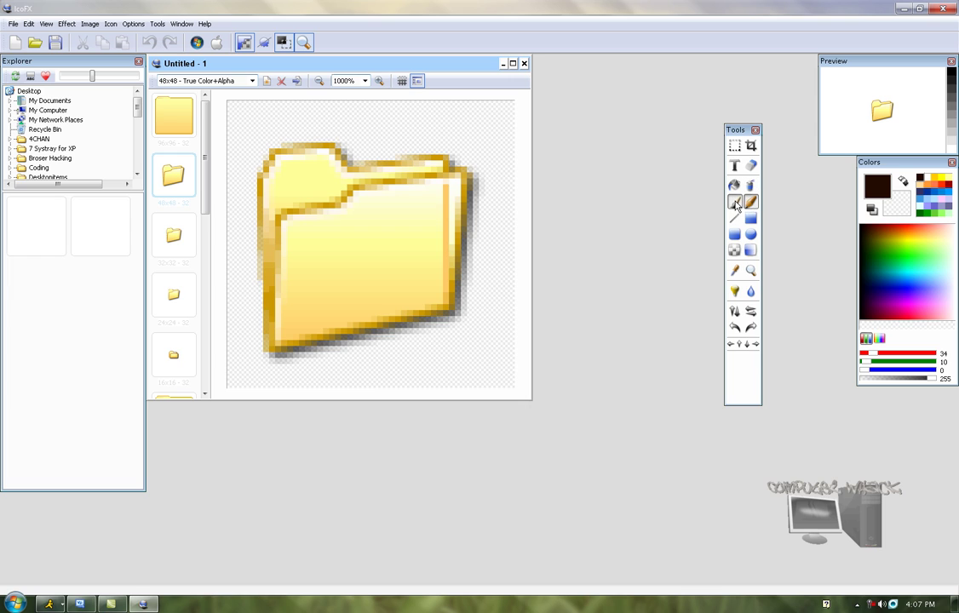
click(734, 202)
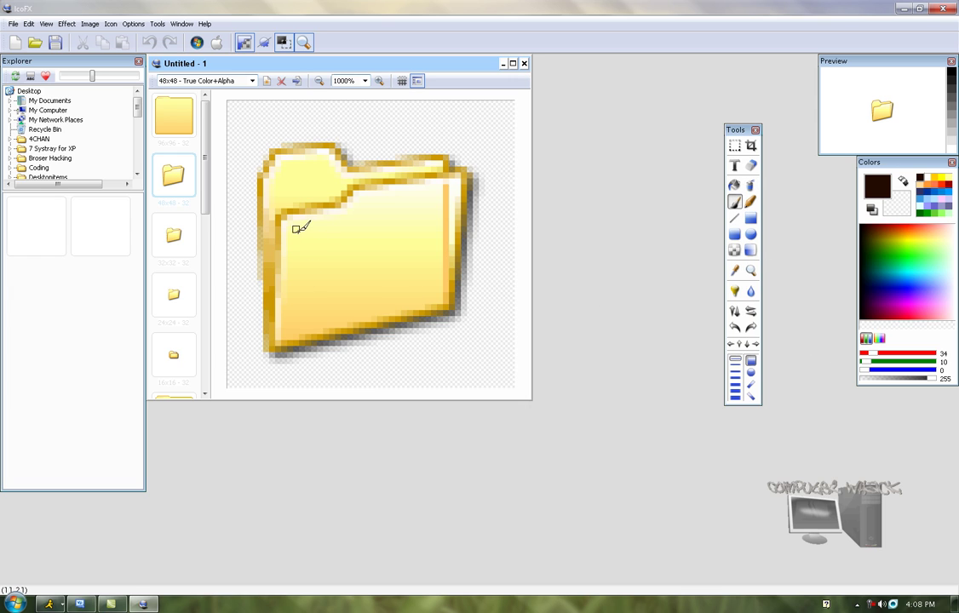
mouse_move(316, 223)
mouse_down()
mouse_move(316, 241)
mouse_move(339, 241)
mouse_move(339, 223)
mouse_move(316, 224)
mouse_up()
mouse_move(385, 221)
mouse_down()
mouse_move(385, 237)
mouse_move(408, 242)
mouse_move(410, 222)
mouse_move(381, 224)
mouse_up()
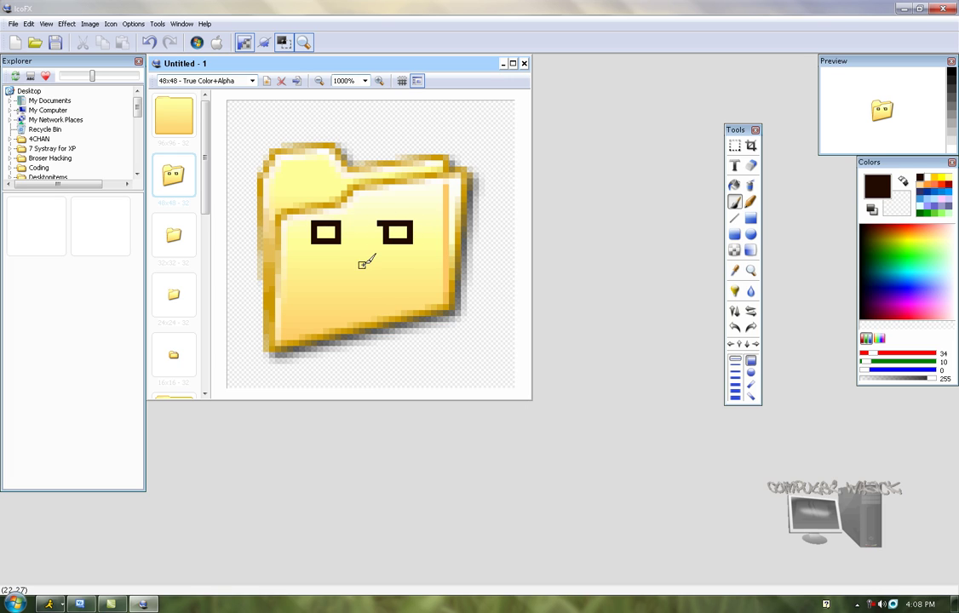
Brush a nose, mouth, eyebrows and scribbles on the tab to complete the face on the 48x48 folder.
drag(360, 258, 367, 259)
drag(312, 295, 397, 285)
drag(312, 294, 296, 283)
mouse_move(398, 200)
mouse_down()
mouse_move(380, 223)
mouse_move(345, 212)
mouse_up()
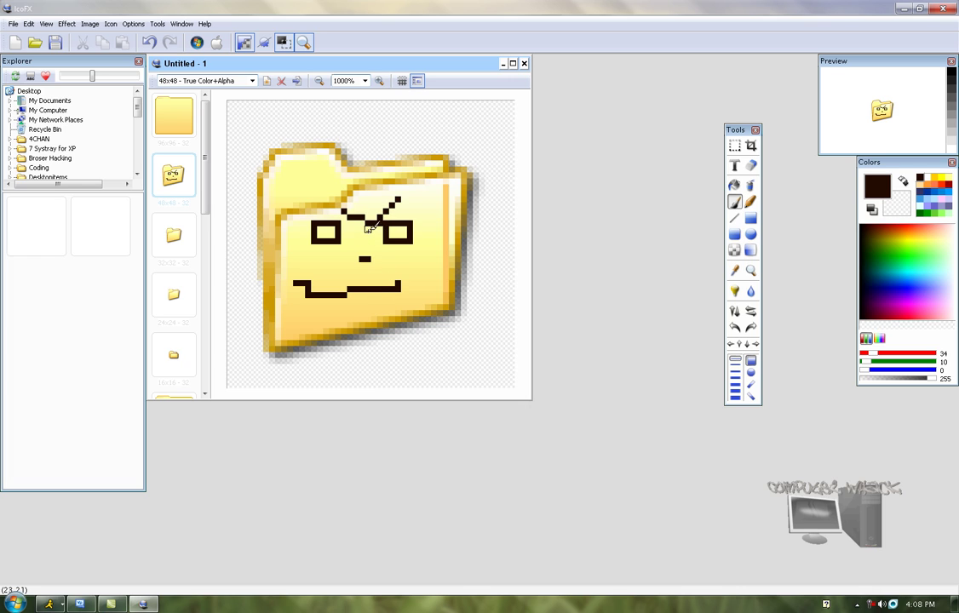
drag(320, 211, 430, 211)
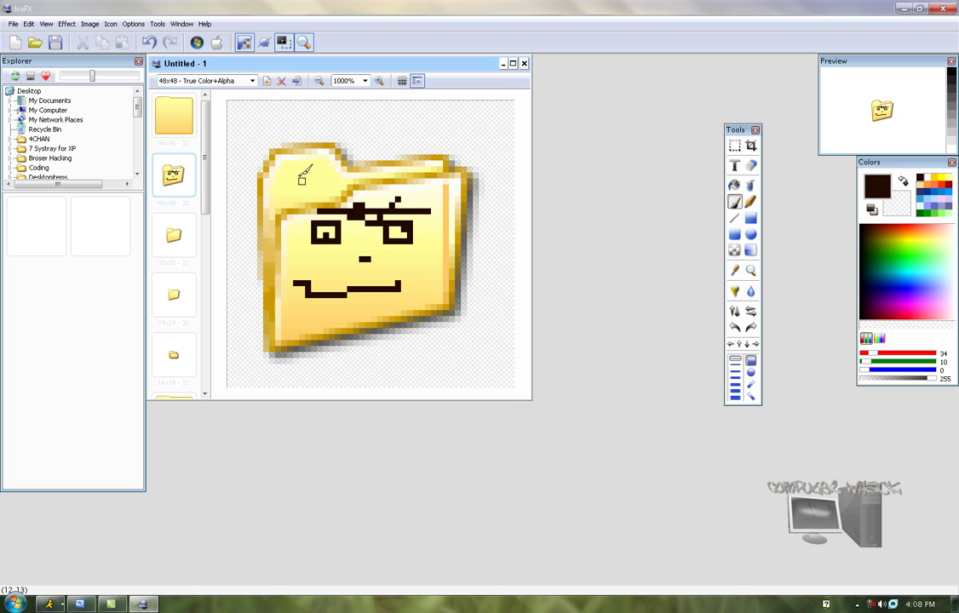
mouse_move(275, 176)
mouse_down()
mouse_move(328, 171)
mouse_move(285, 200)
mouse_move(303, 199)
mouse_move(308, 187)
mouse_move(320, 194)
mouse_up()
Switch to the 32x32 image and brush two eyes, a nose and a smiling mouth on the folder's front.
click(177, 242)
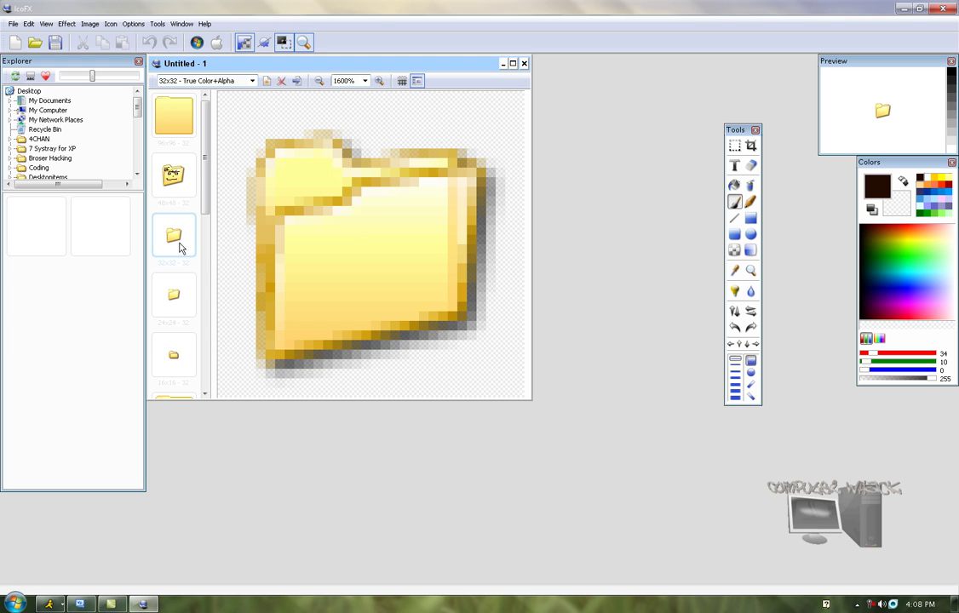
mouse_move(300, 228)
mouse_down()
mouse_move(338, 257)
mouse_move(365, 248)
mouse_move(307, 221)
mouse_up()
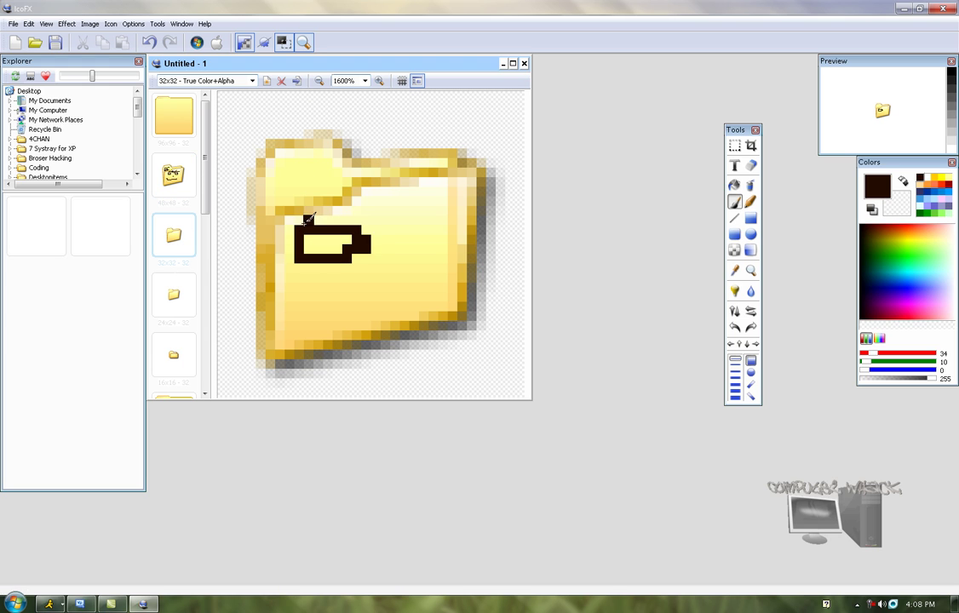
mouse_move(395, 229)
mouse_down()
mouse_move(436, 223)
mouse_move(422, 228)
mouse_up()
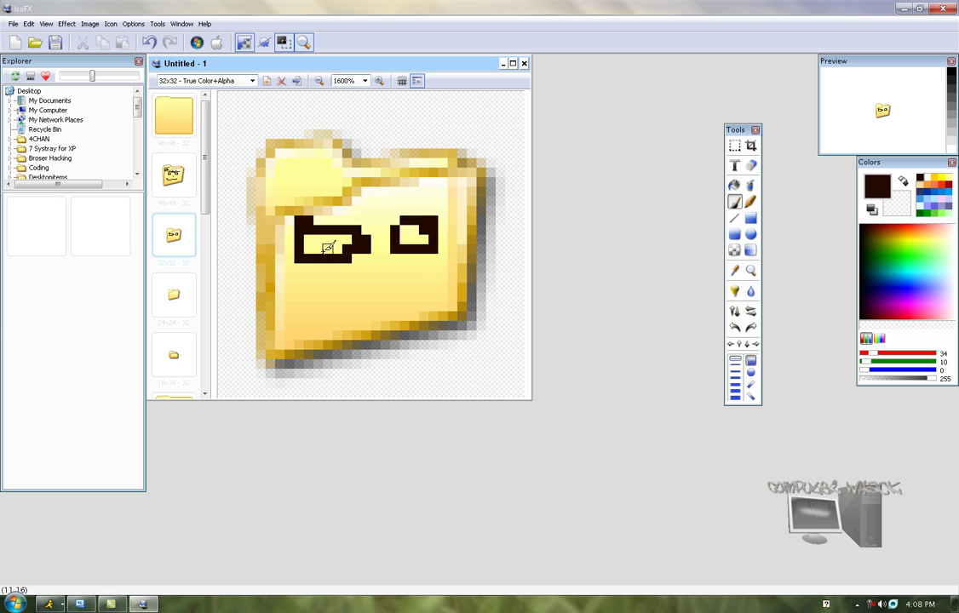
click(331, 247)
click(376, 277)
mouse_move(317, 284)
mouse_down()
mouse_move(322, 294)
mouse_move(405, 278)
mouse_up()
Scribble dark marks on the tab of the 32x32 folder with the brush and the pencil.
drag(276, 160, 366, 162)
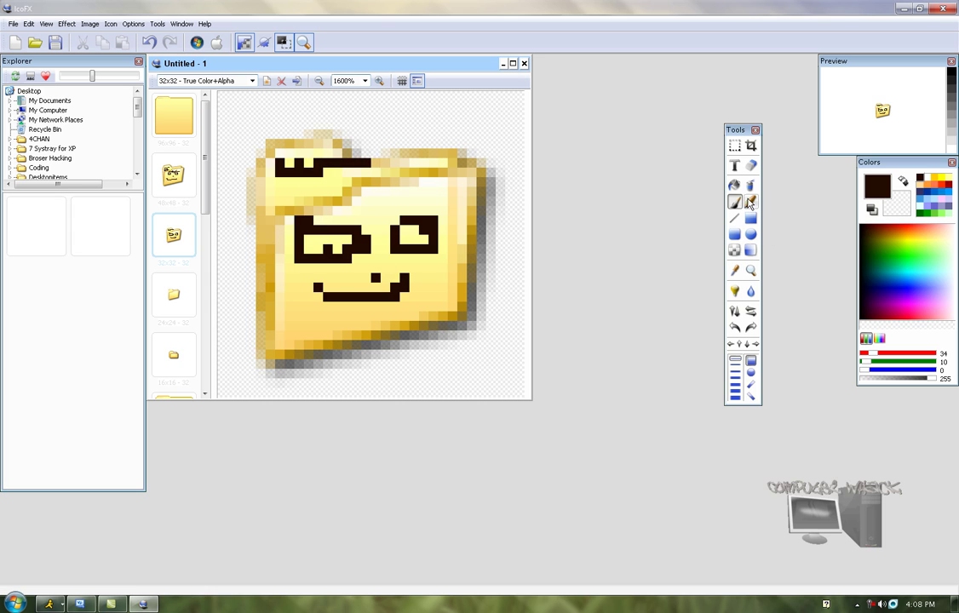
click(749, 200)
drag(280, 191, 337, 192)
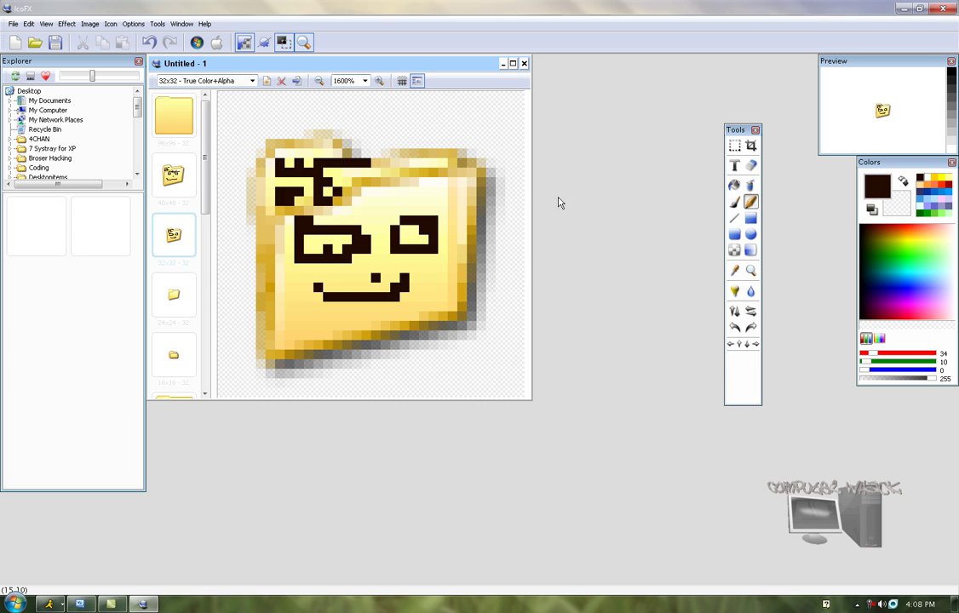
Save the edited icon to the Desktop as a Windows Icon (*.ico) file named lolfolder.
click(11, 23)
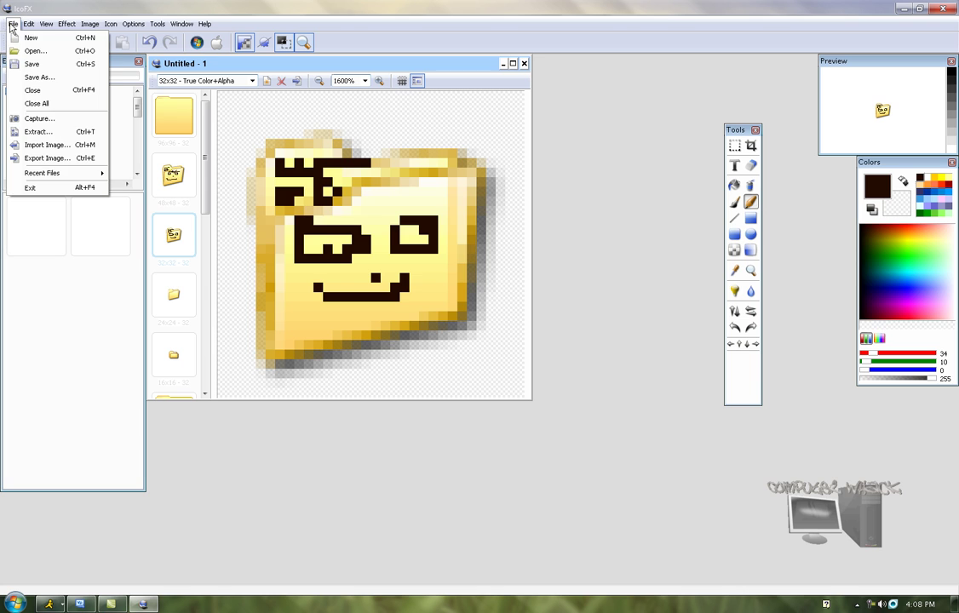
click(27, 77)
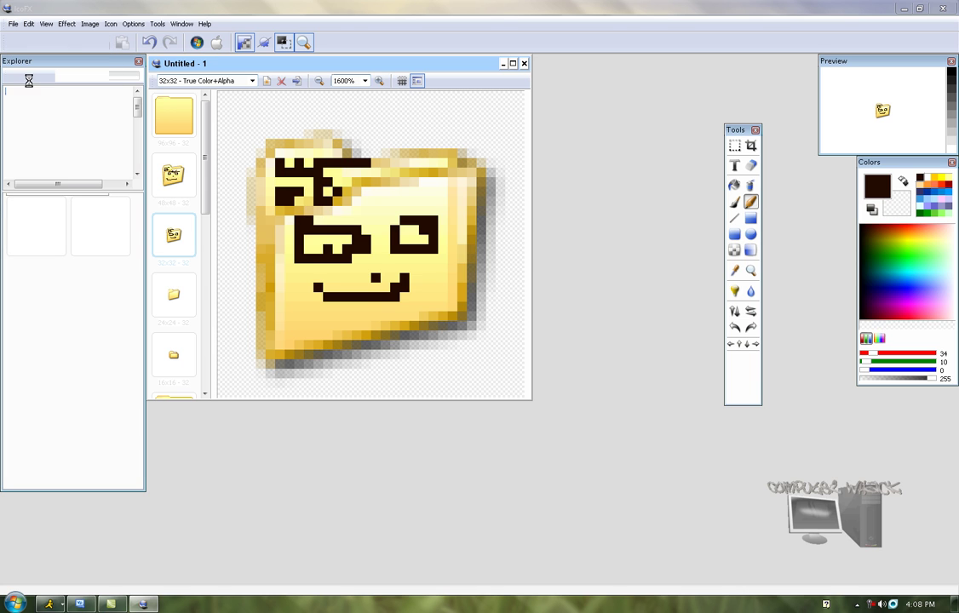
click(341, 220)
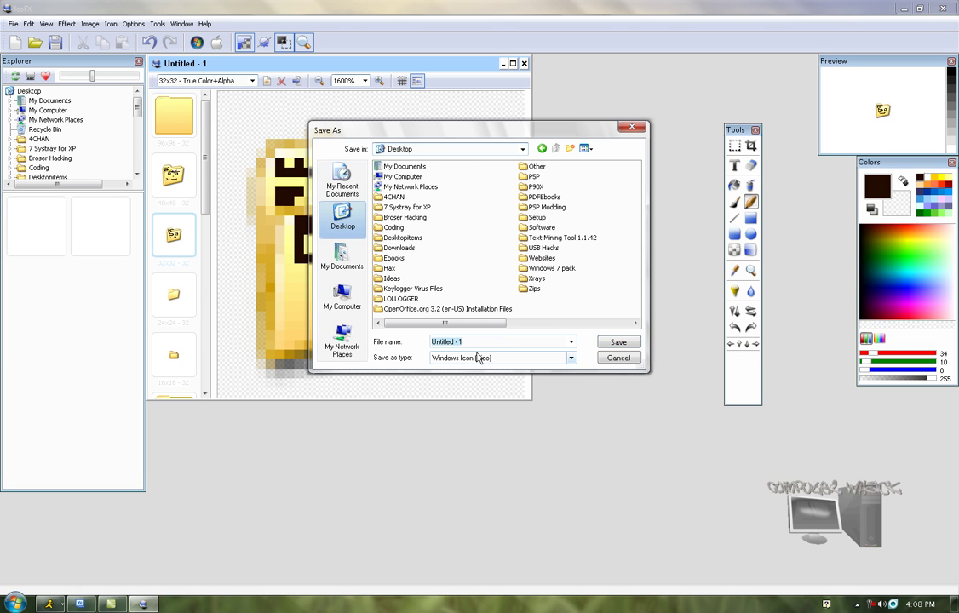
text(lo)
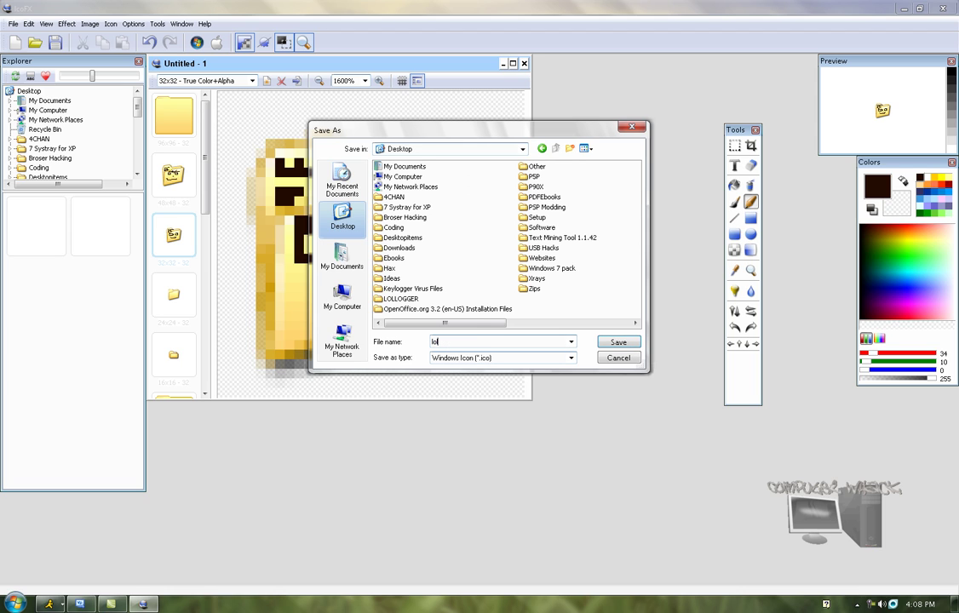
text(lfolder)
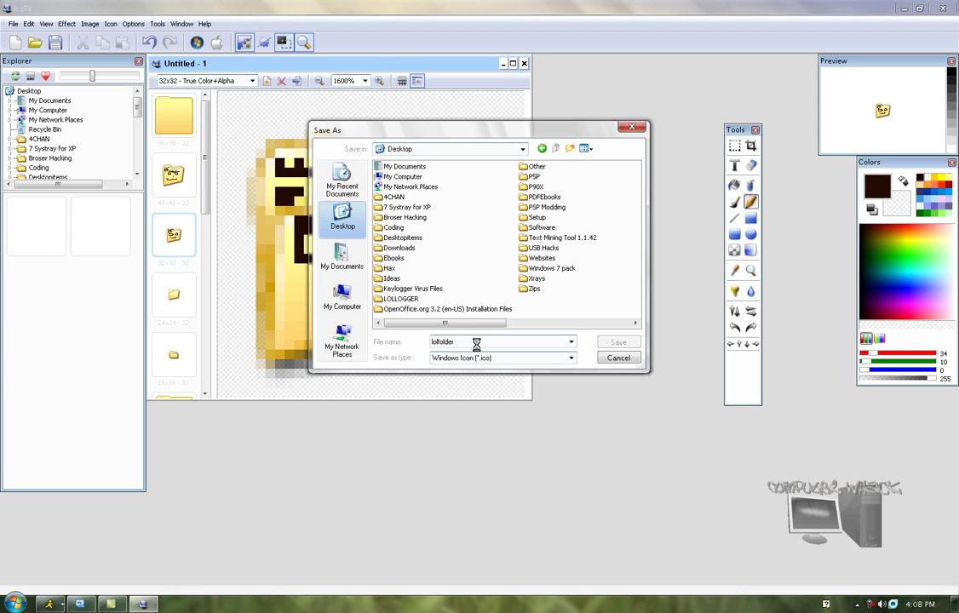
key(Return)
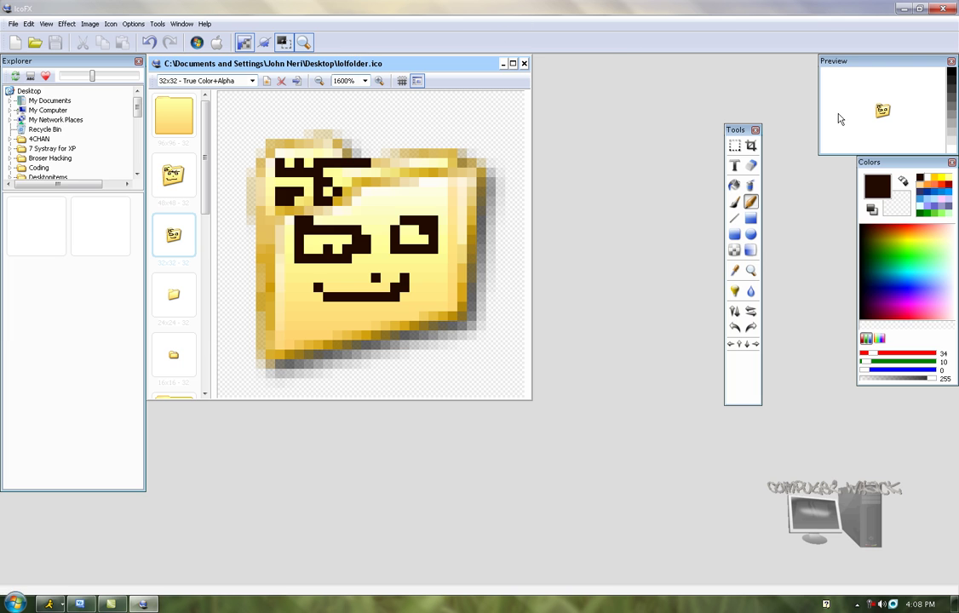
Switch to the Windows desktop and move the lolfolder.ico file out of its column into the empty area.
click(904, 8)
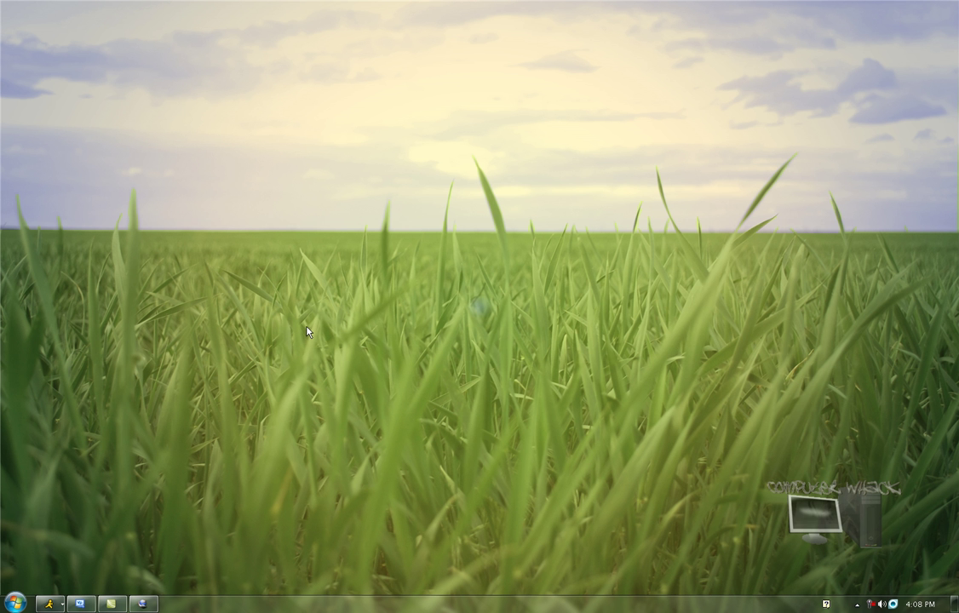
right_click(308, 328)
click(331, 360)
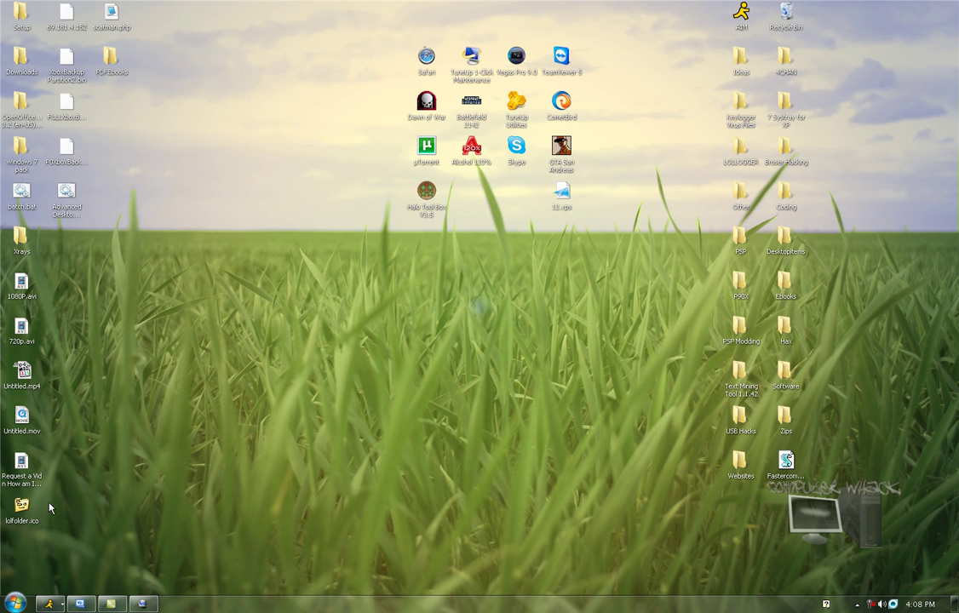
drag(34, 514, 278, 388)
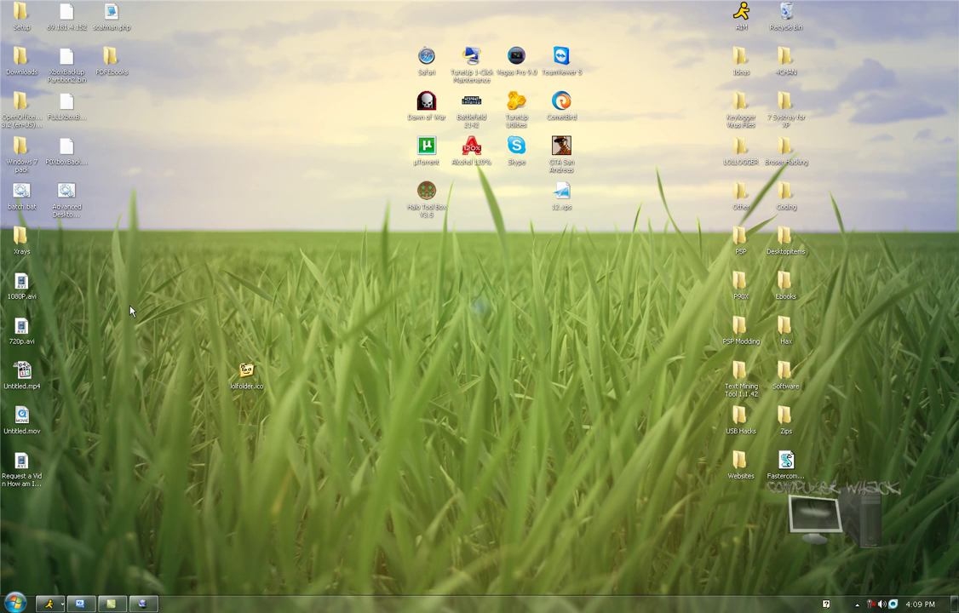
Open the customization settings in the properties of the PDFEbooks folder and move the dialog clear of the folder.
right_click(106, 72)
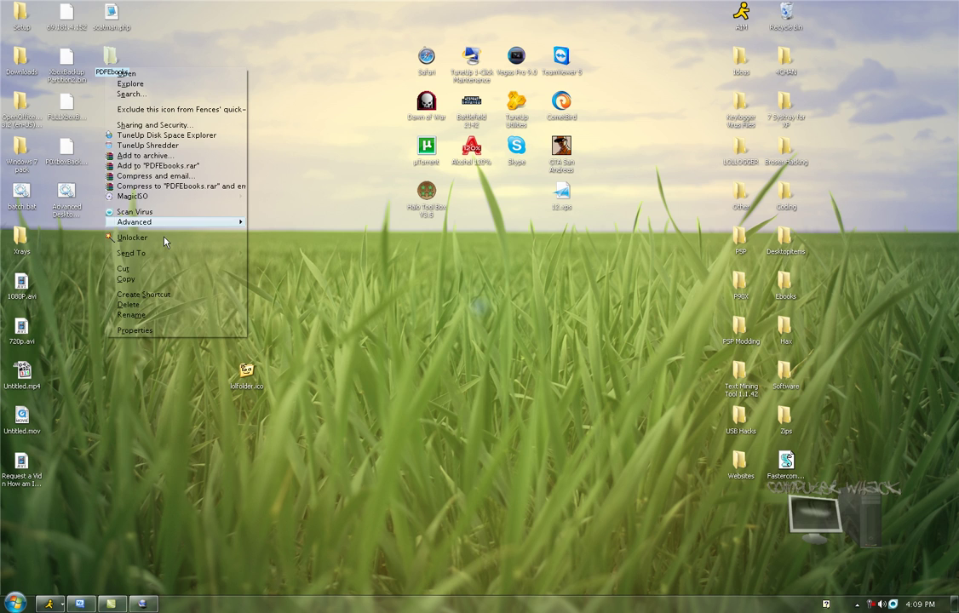
click(153, 326)
click(202, 96)
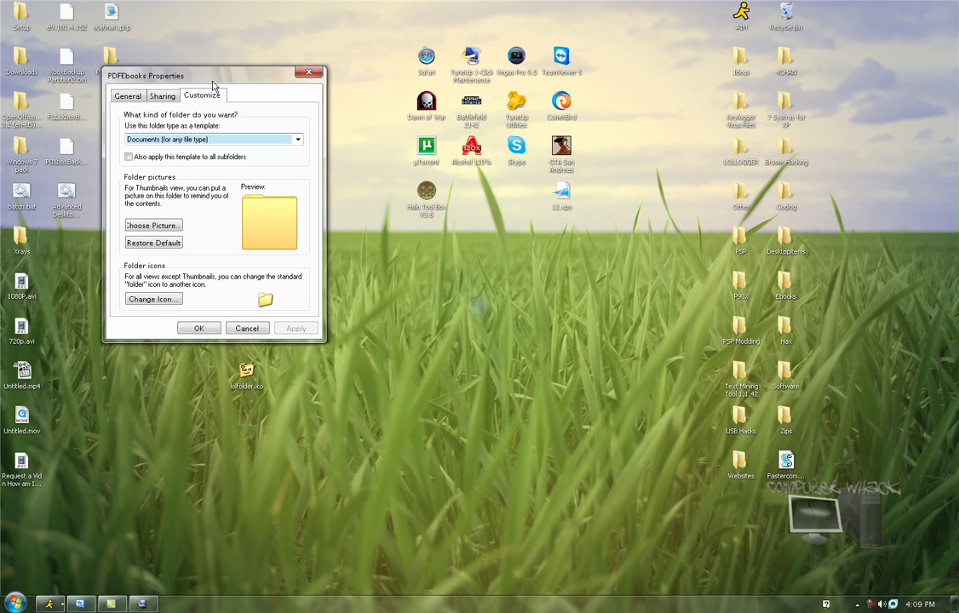
drag(152, 84, 469, 138)
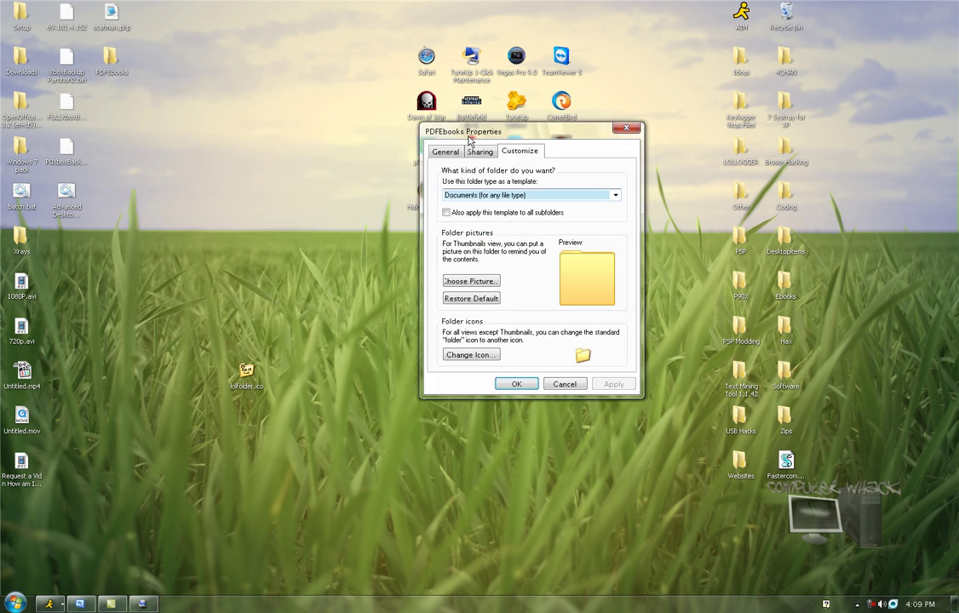
right_click(111, 68)
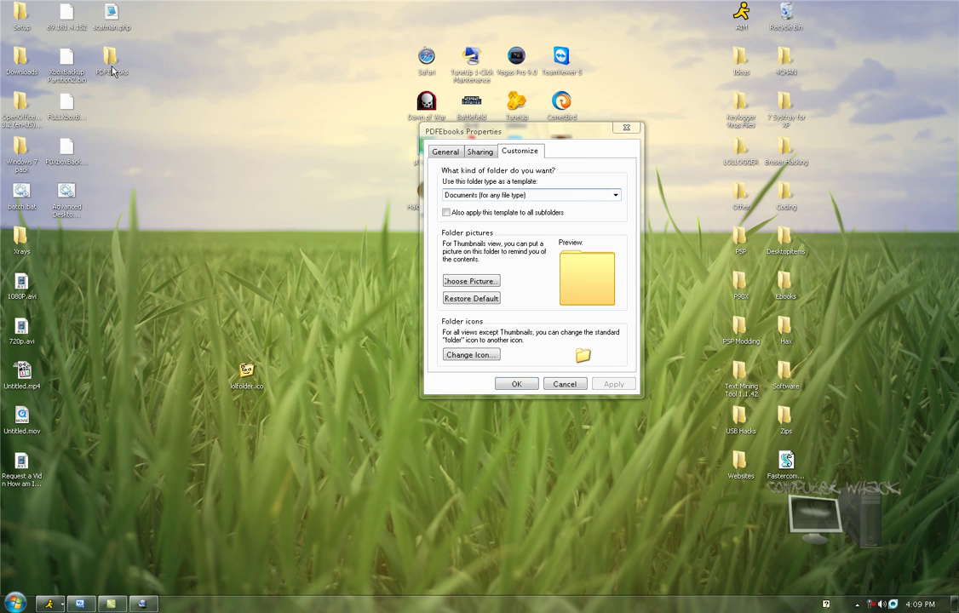
click(364, 240)
click(517, 154)
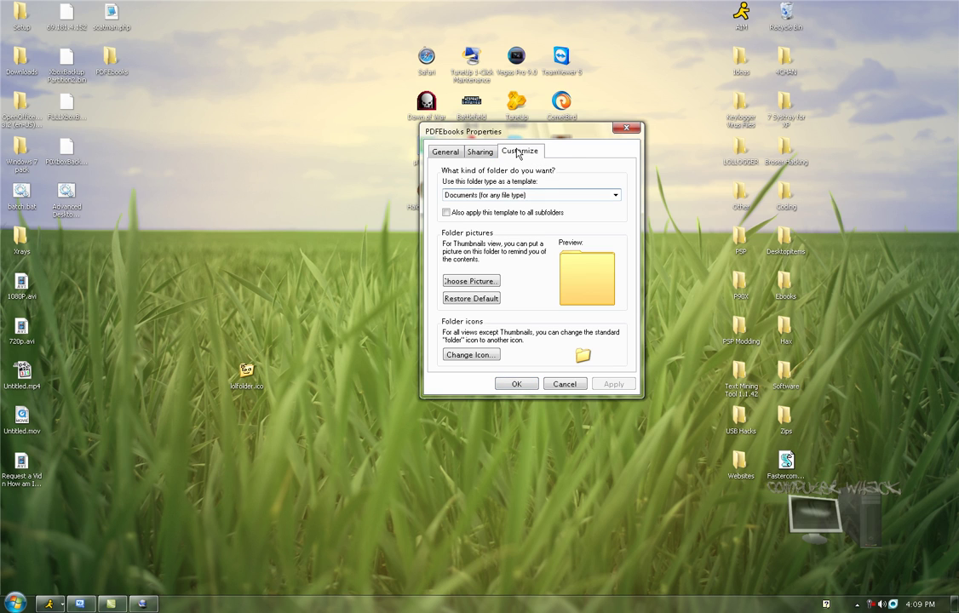
Change the PDFEbooks folder's icon to lolfolder.ico from the Desktop.
click(464, 356)
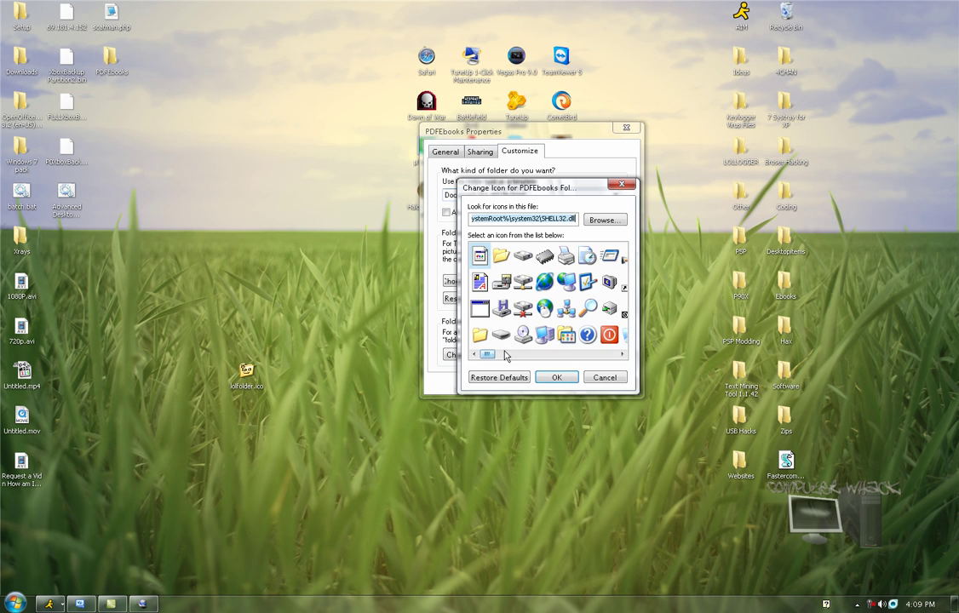
click(605, 221)
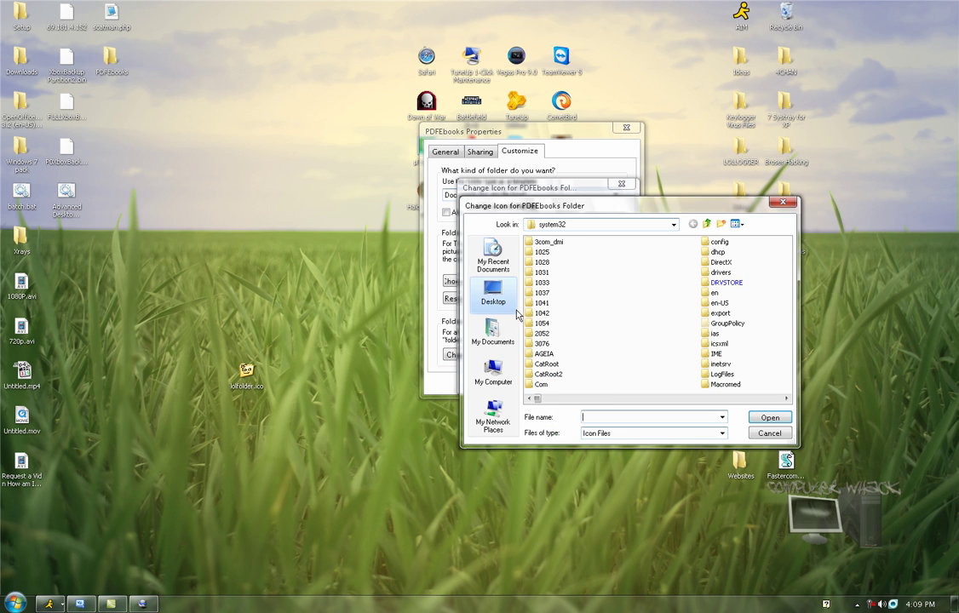
click(493, 293)
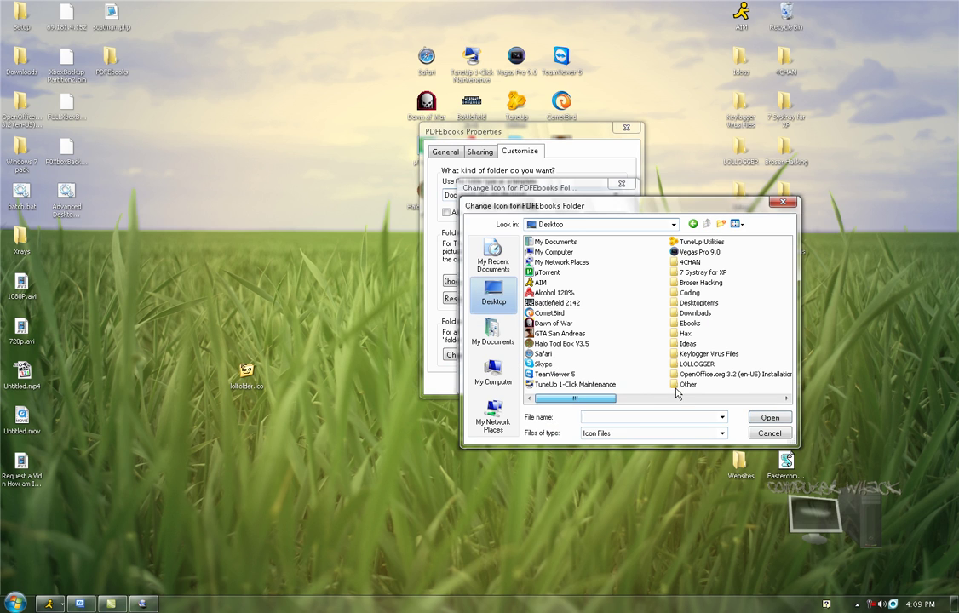
scroll(597, 348, down, 2)
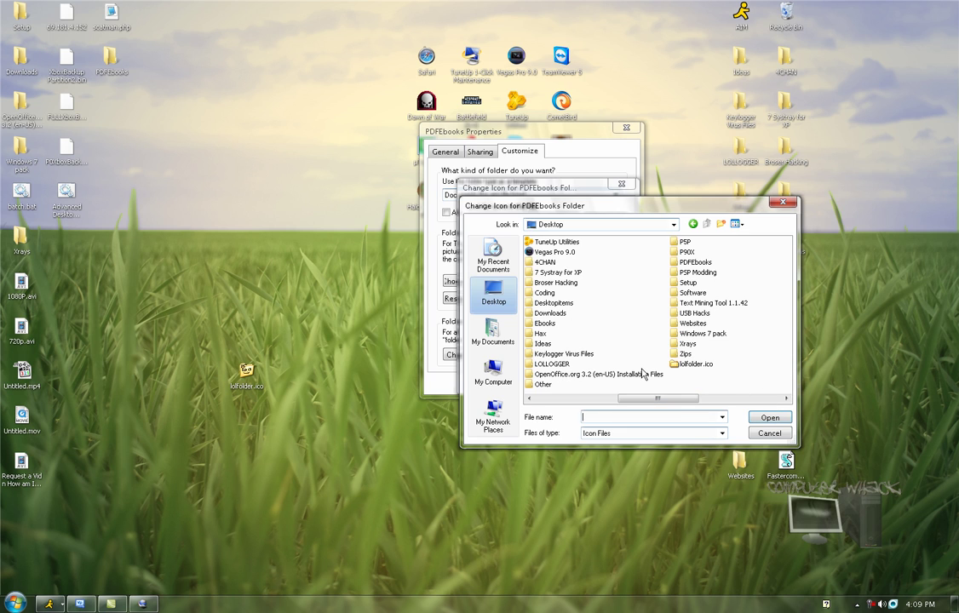
double_click(694, 365)
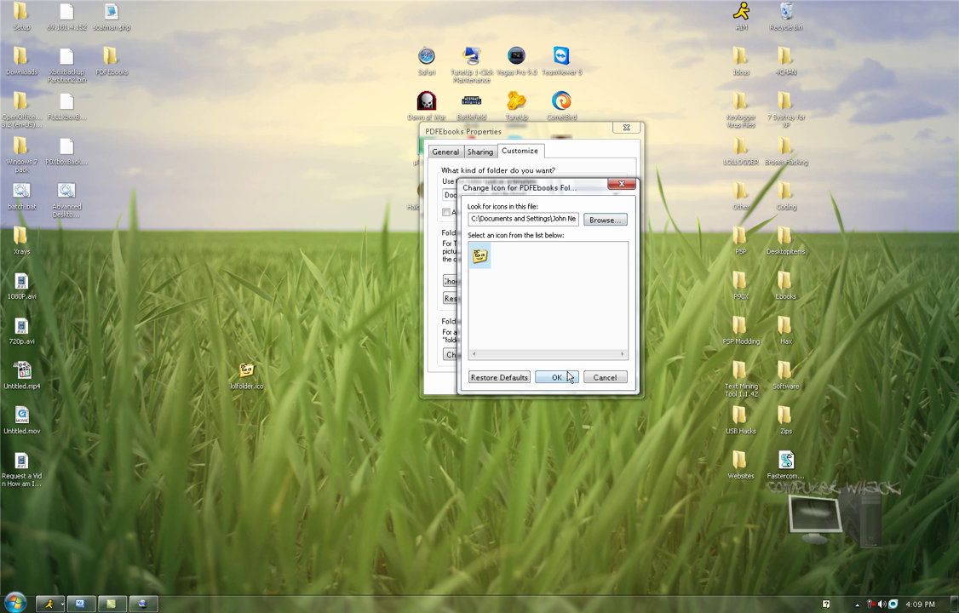
click(569, 378)
Apply the icon change, agree to enable folder tasks and close the PDFEbooks properties.
click(615, 388)
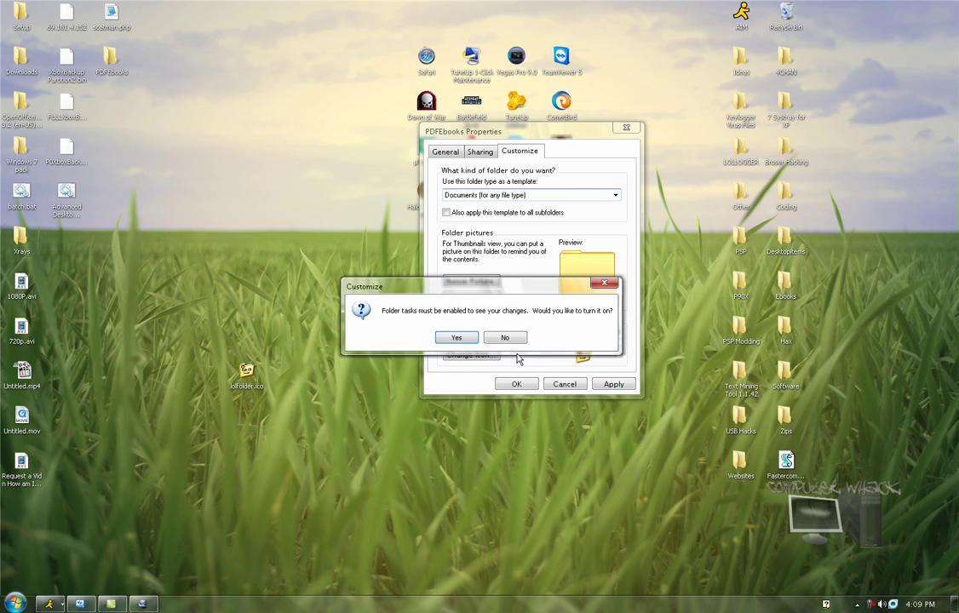
click(452, 338)
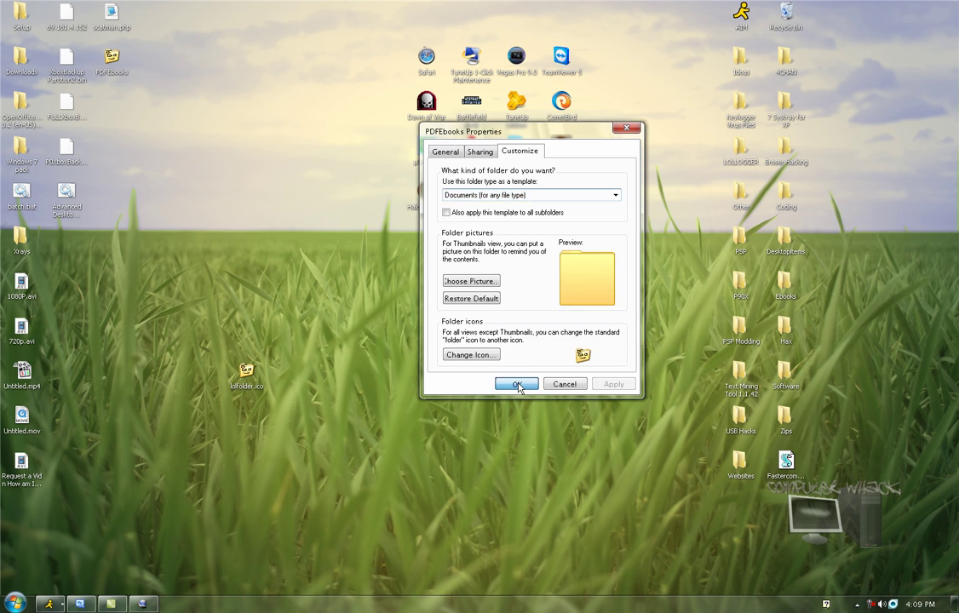
click(521, 384)
Open the PDFEbooks folder to check it still works, and close its window again.
double_click(118, 74)
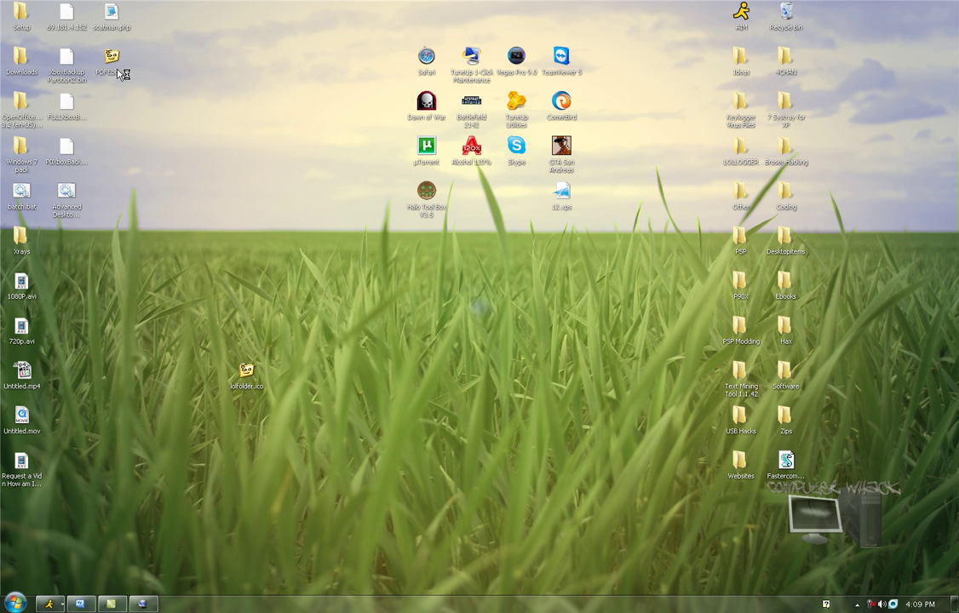
drag(183, 66, 330, 77)
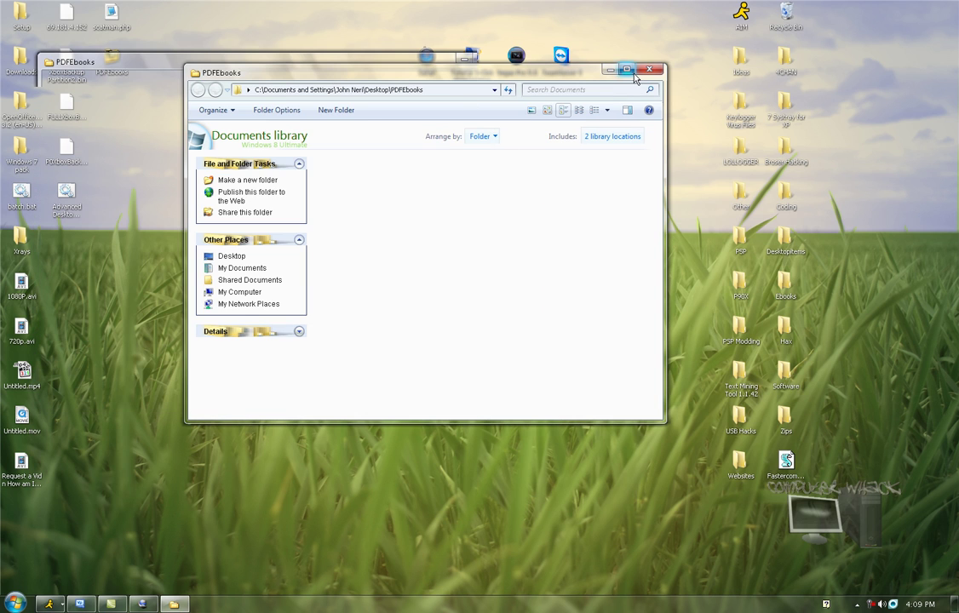
click(651, 70)
right_click(153, 139)
click(165, 167)
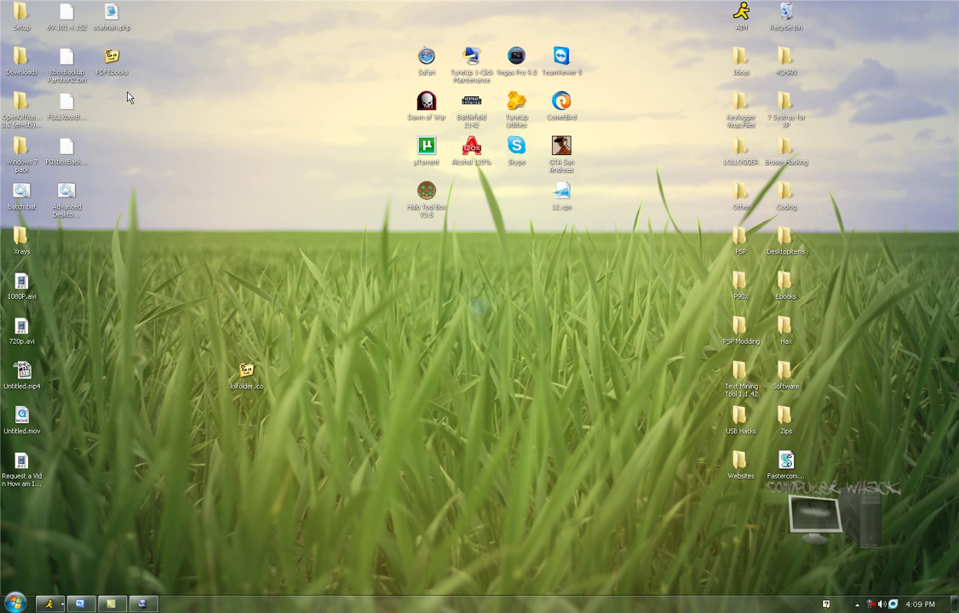
Move the PDFEbooks folder around the desktop and leave it in the free space level with the Windows 7 pack folder.
drag(126, 89, 393, 308)
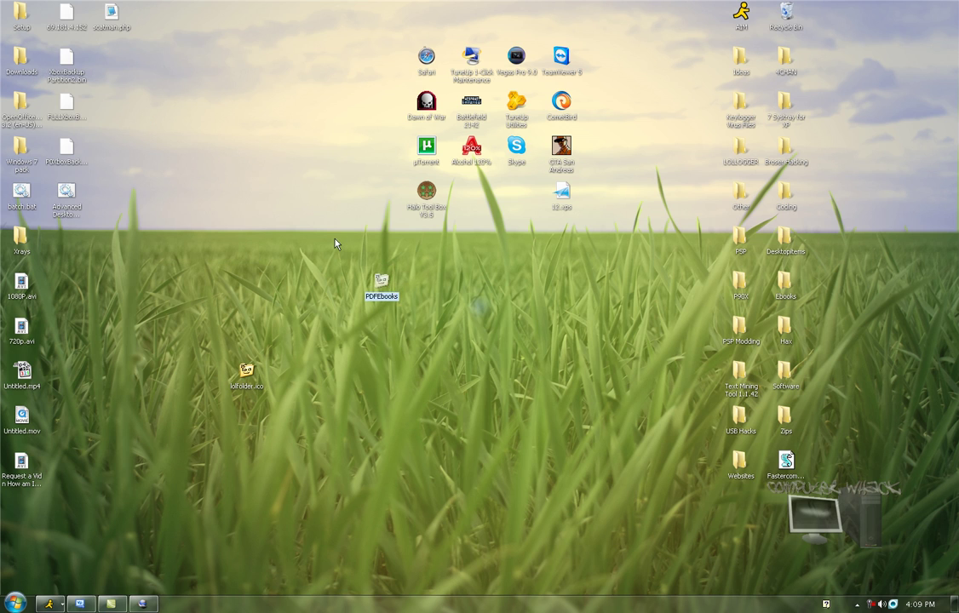
click(478, 309)
drag(377, 288, 107, 63)
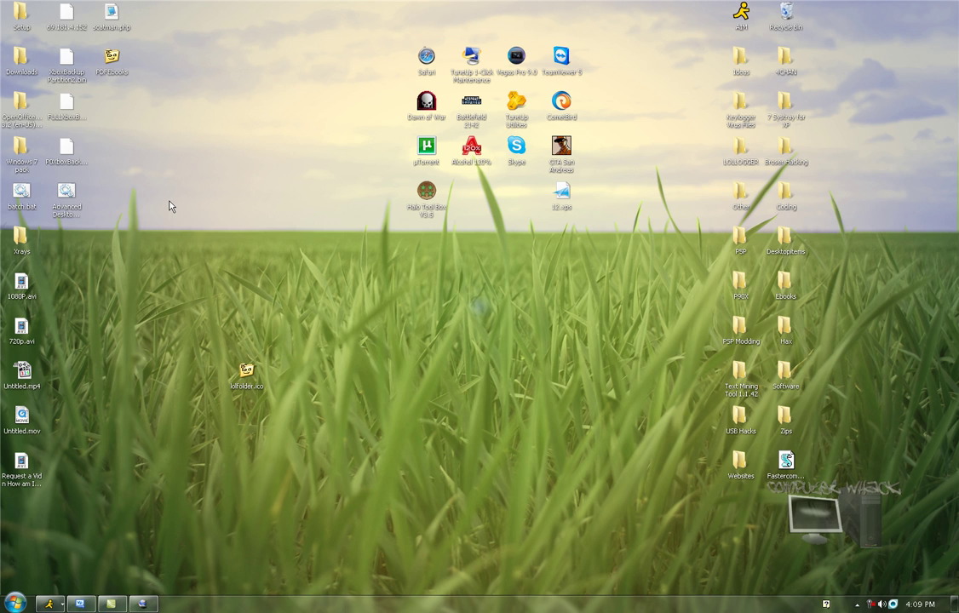
drag(113, 79, 337, 348)
drag(315, 348, 136, 169)
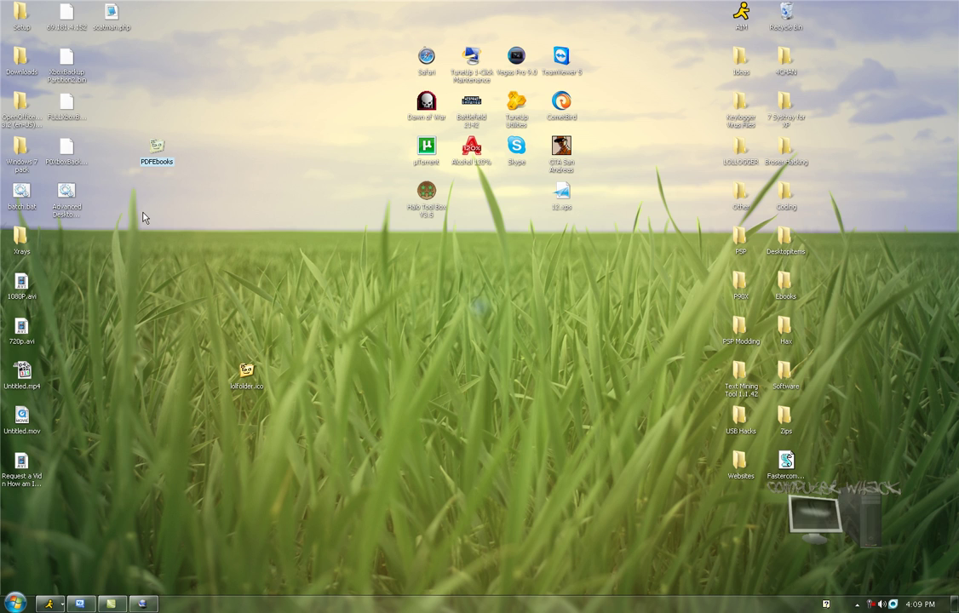